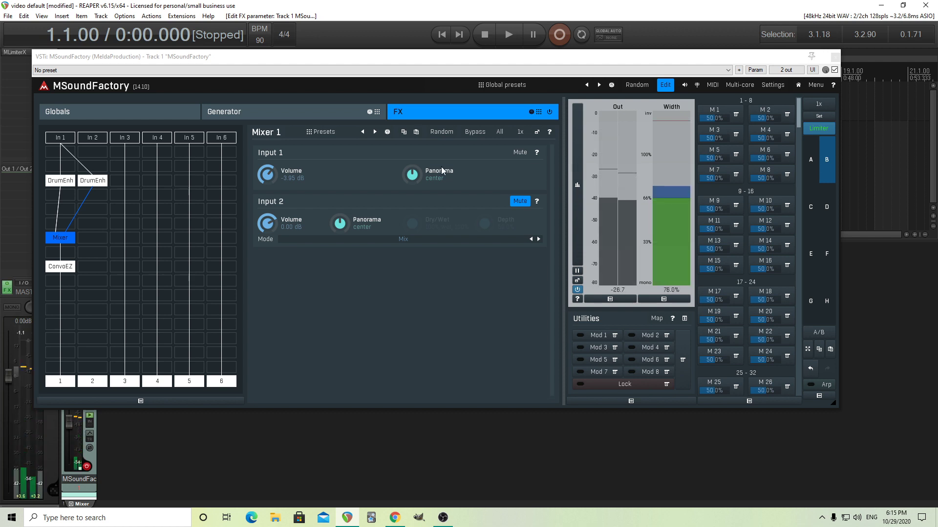
In the first DrumEnhancer module, try the snare sample Acoustic 3.flac, and go back to Acoustic 7.flac.
click(65, 184)
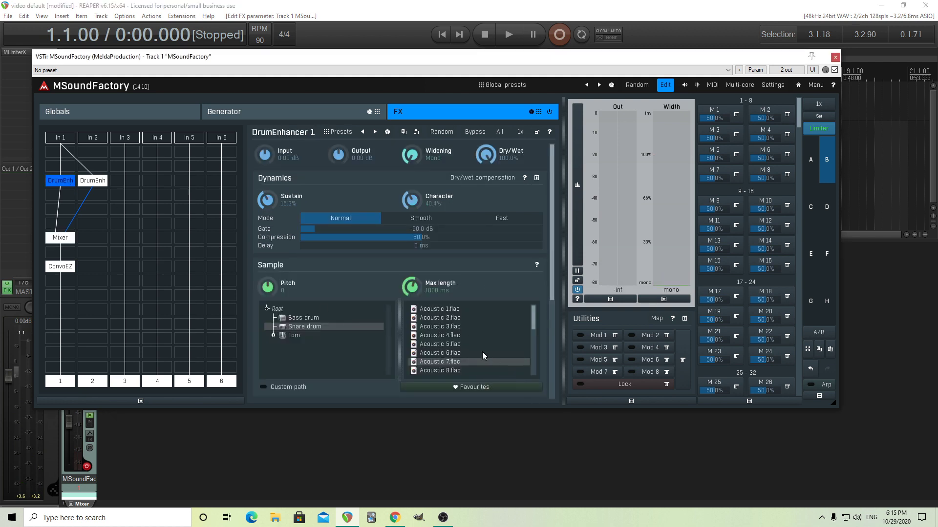
click(460, 328)
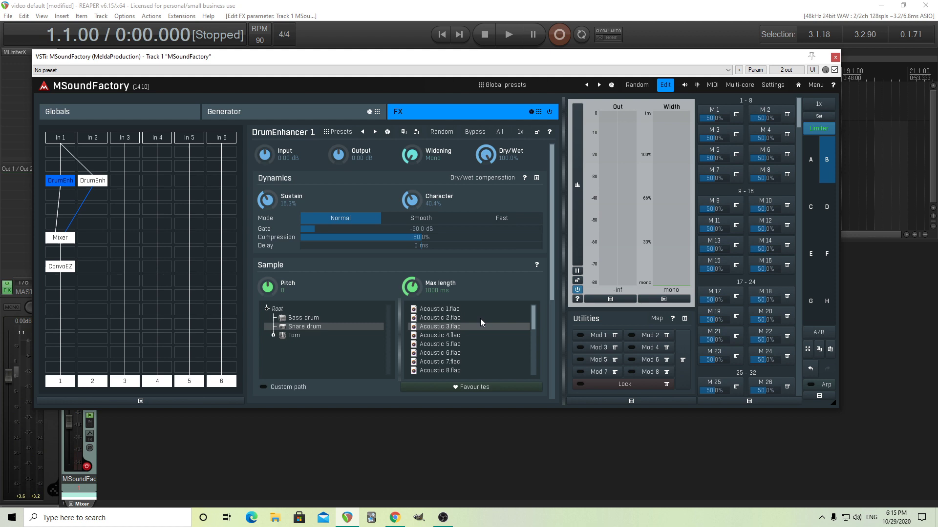
click(465, 361)
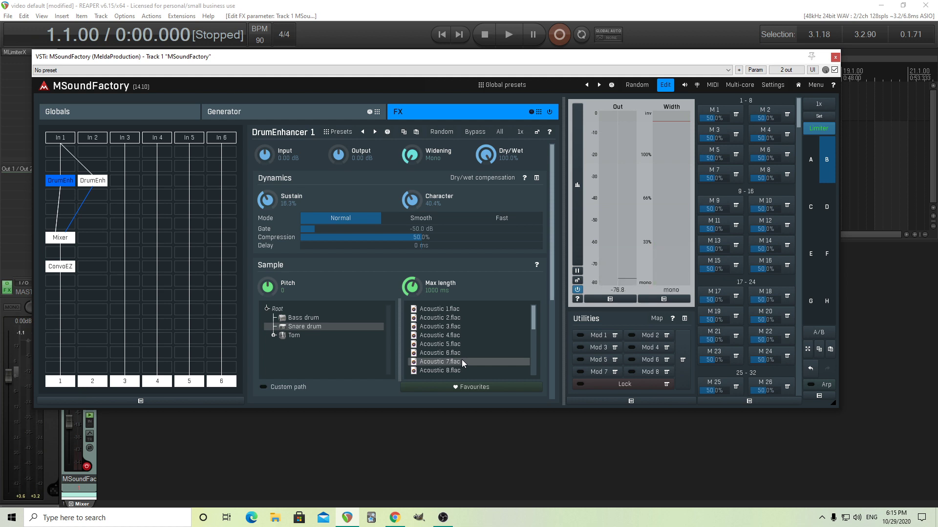
Try DrumEnhancer 1's widening at 0%, and turn it back down to Mono.
double_click(410, 157)
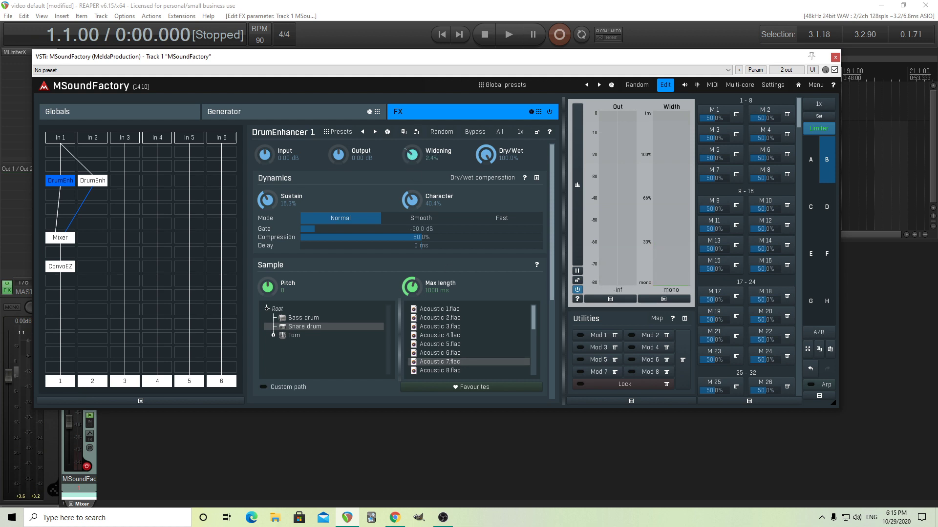
drag(411, 155, 412, 132)
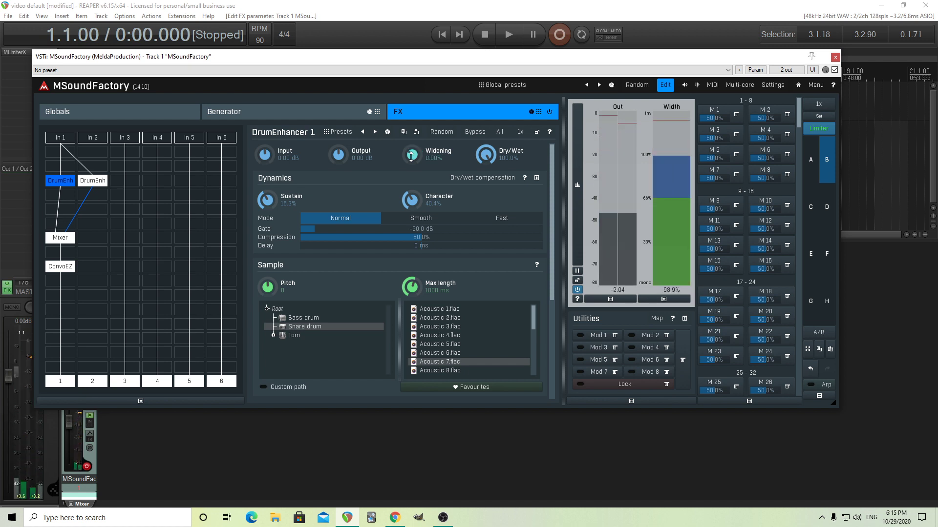
drag(411, 157, 411, 200)
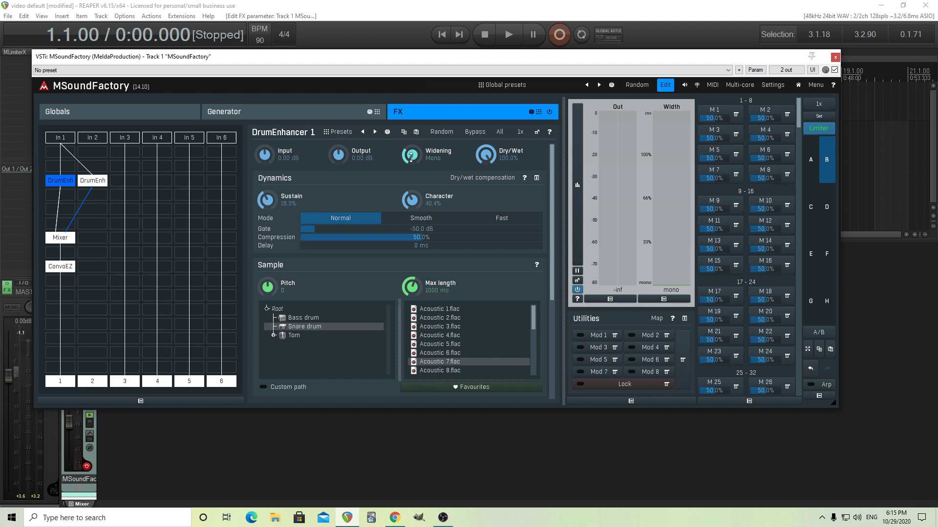
Audition the two DrumEnhancer layers separately by swapping the mutes of the Mixer's inputs, and leave Input 2 unmuted.
click(102, 186)
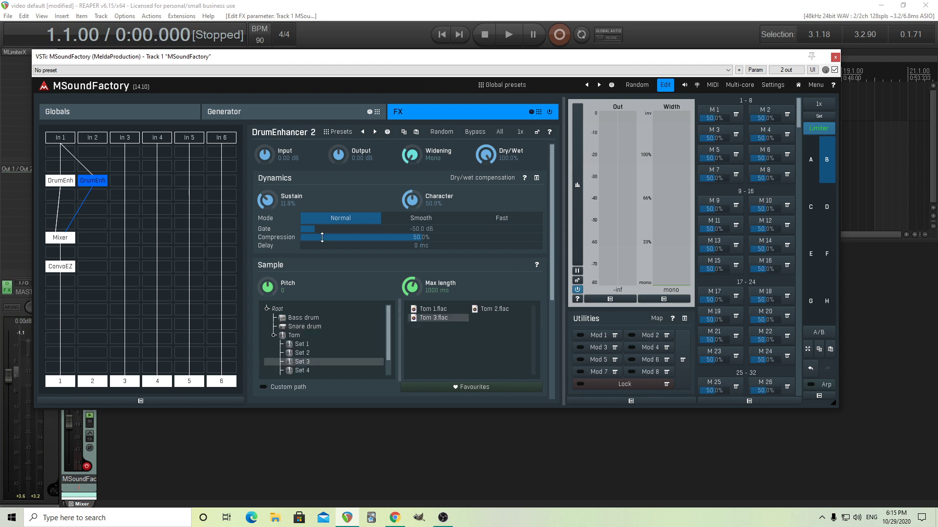
click(68, 239)
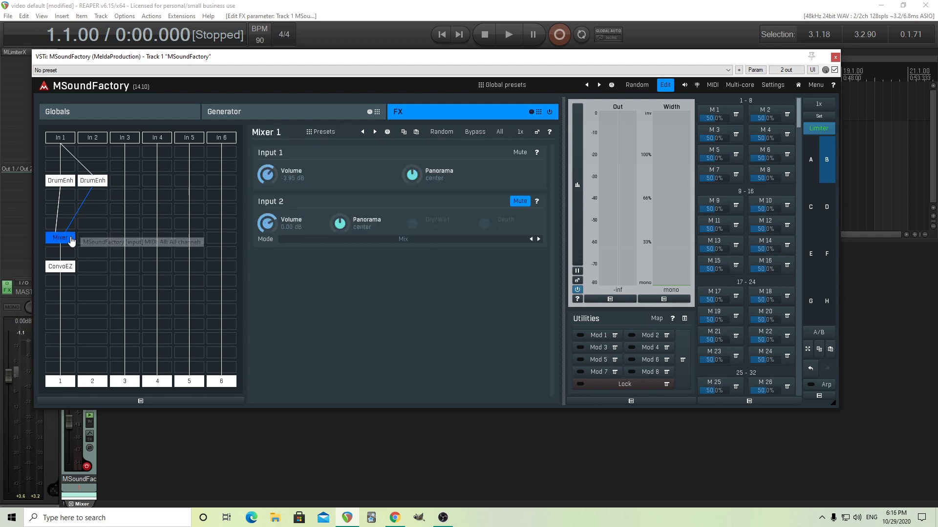
click(526, 156)
click(522, 202)
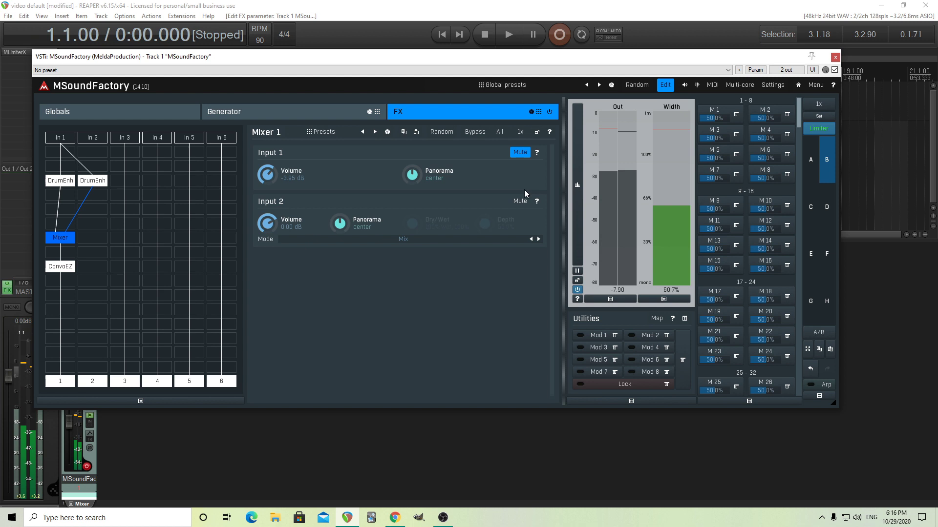
click(521, 200)
click(520, 153)
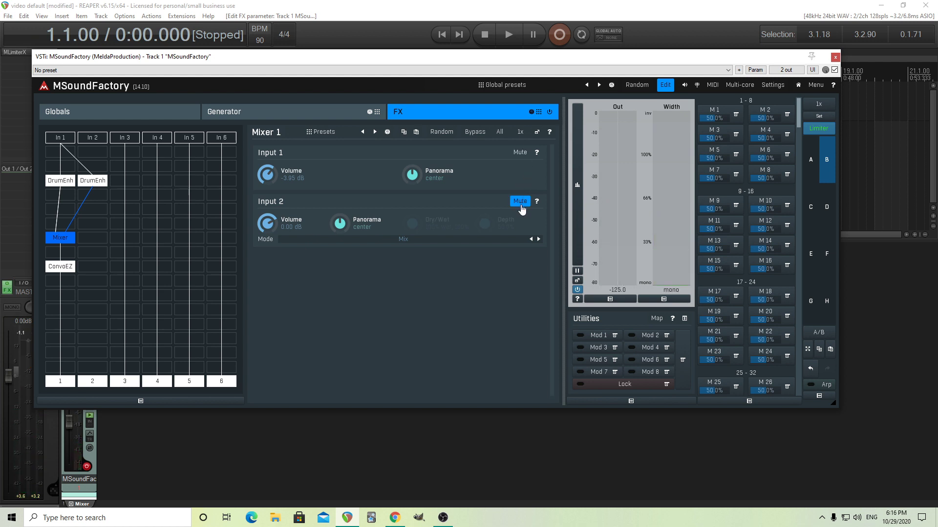
click(519, 203)
Try a delay of about 72 ms on DrumEnhancer 1, and reset the delay to 0 ms.
click(100, 182)
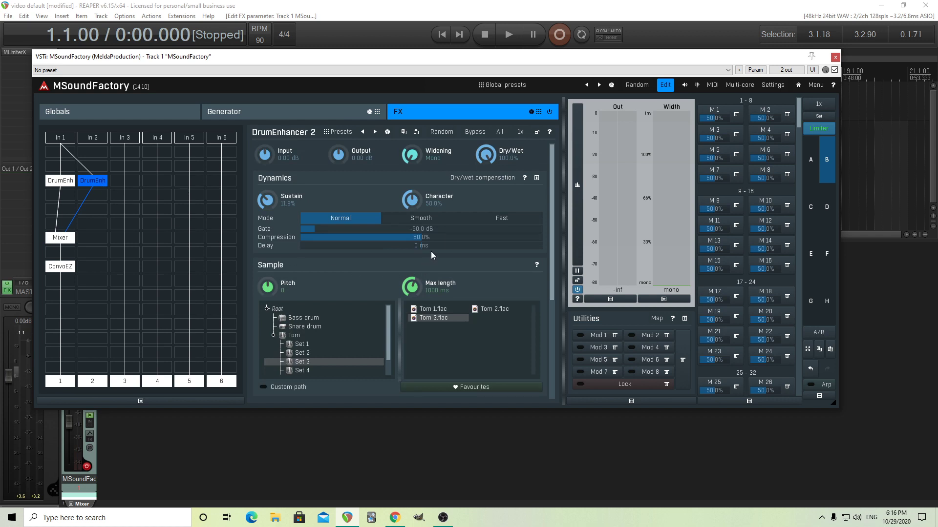
click(69, 180)
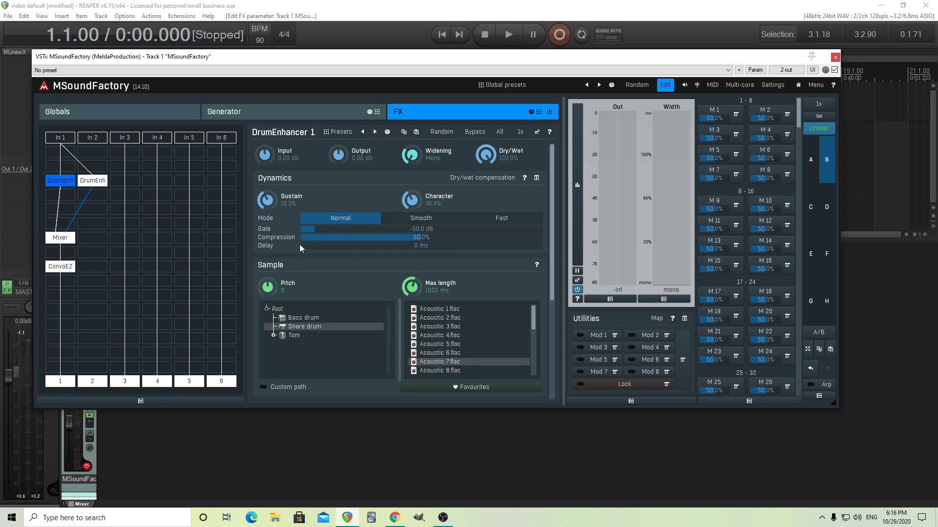
drag(421, 246, 537, 246)
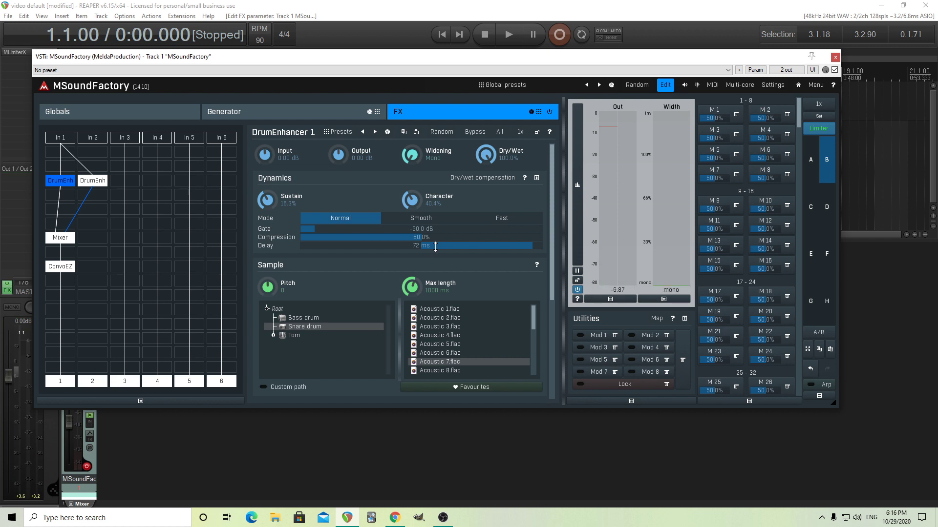
drag(445, 241, 445, 260)
double_click(443, 246)
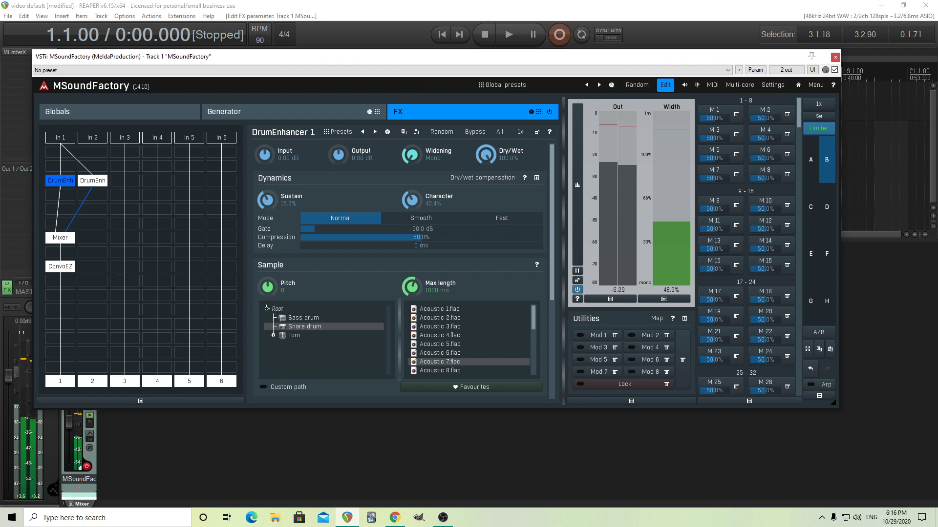
Try shorter delays of about 29 and 25 ms on DrumEnhancer 1, and reset the delay to 0 ms.
drag(442, 247, 442, 247)
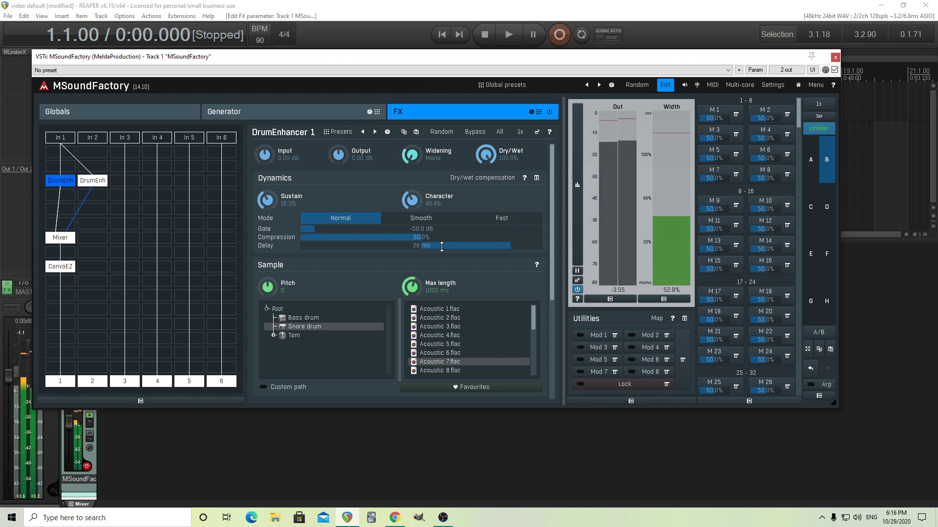
scroll(441, 246, down, 1)
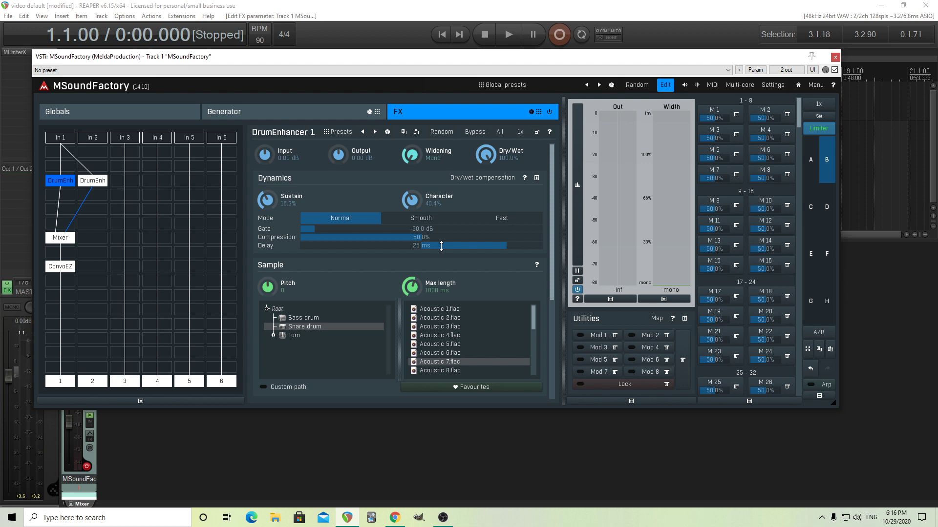
double_click(441, 246)
Switch to slot C with the Epic impact preset and turn its Bass, Tom and Drop mixer levels down to silence.
click(812, 217)
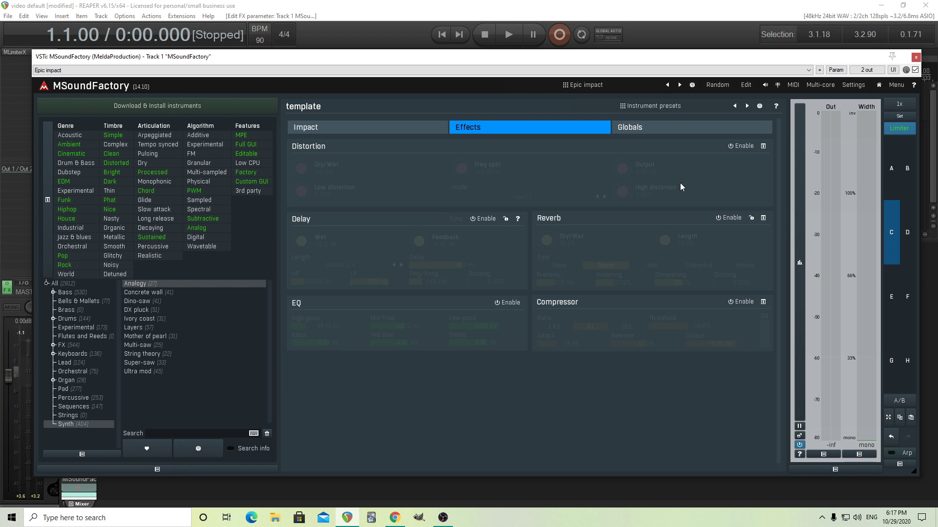
click(368, 129)
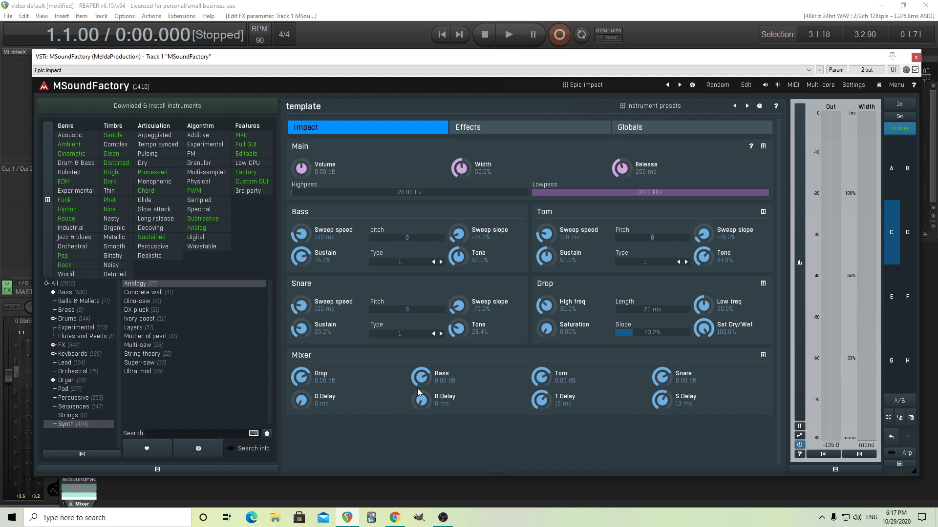
drag(428, 372, 428, 440)
drag(537, 375, 537, 440)
drag(303, 375, 302, 396)
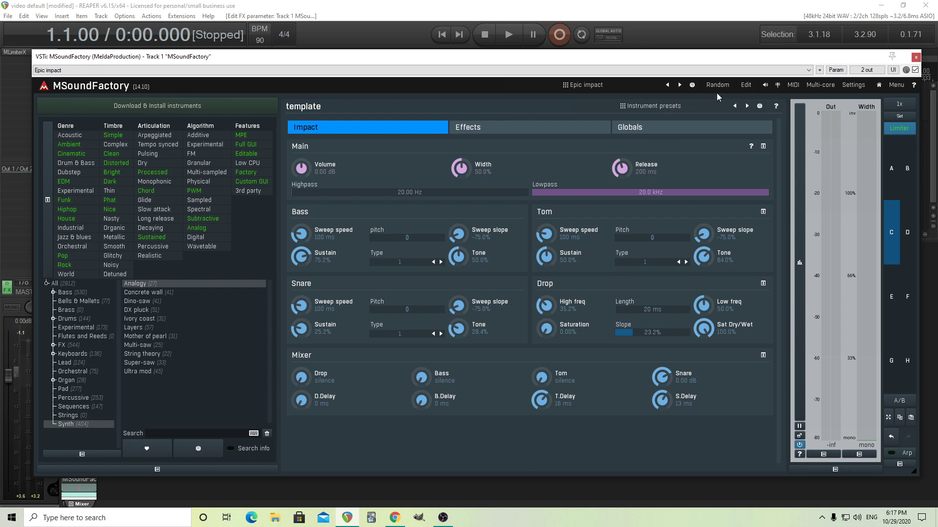
Open the edit view and examine the Filter module in slot B's generator.
click(746, 84)
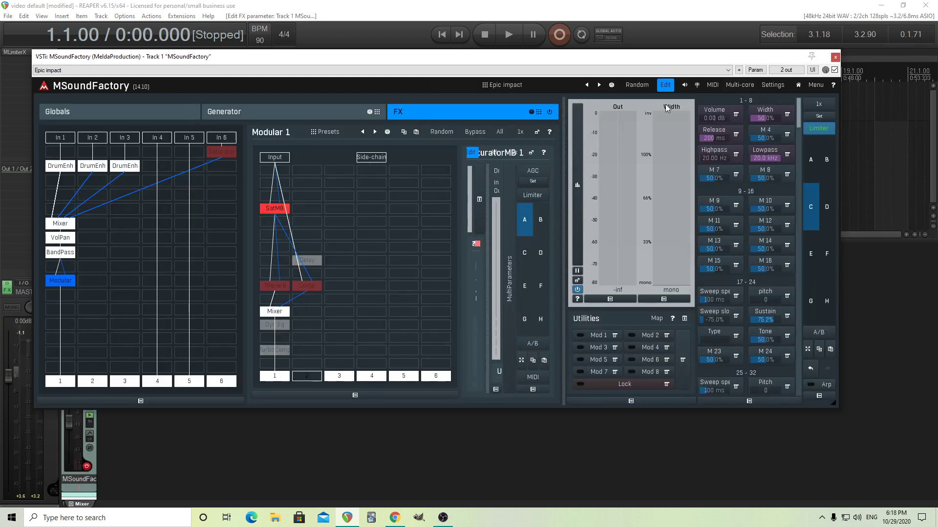
click(827, 161)
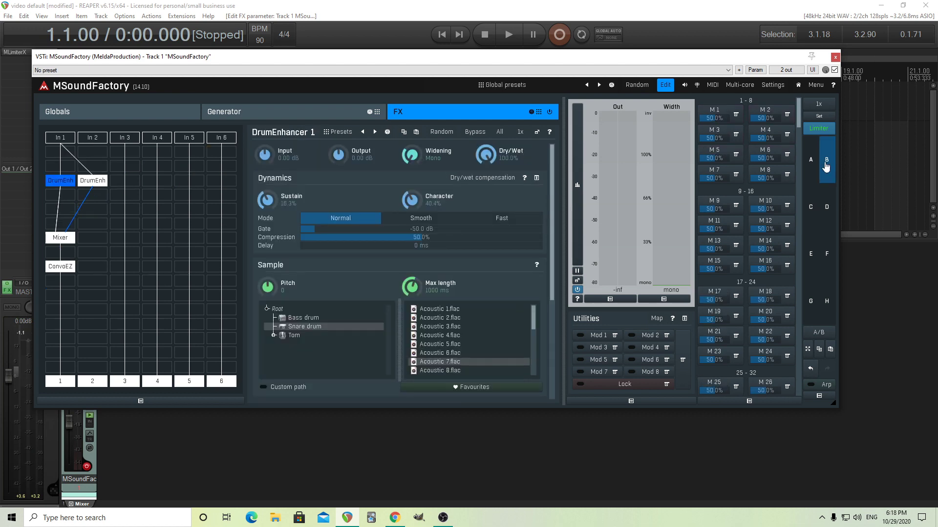
click(248, 111)
click(60, 159)
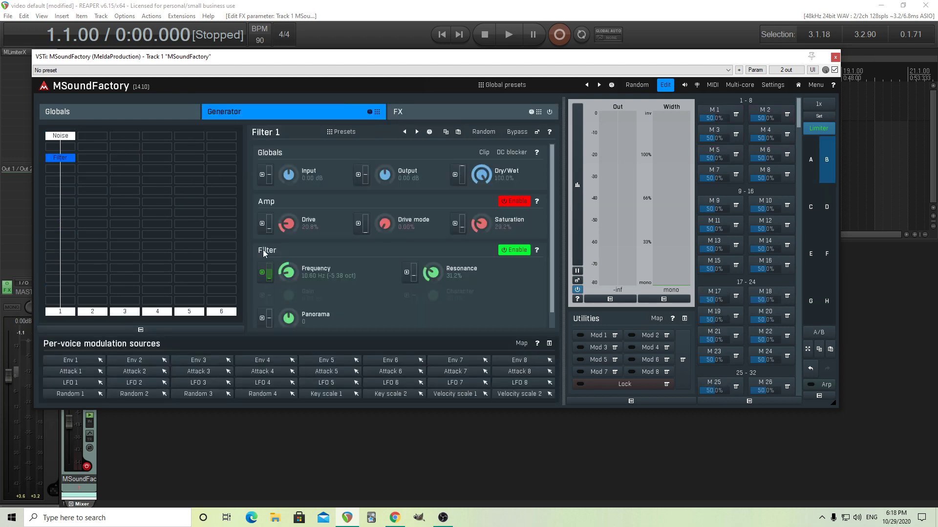
Examine the band-pass modules in slot C's generator, and return to the preset's simple control view.
click(815, 214)
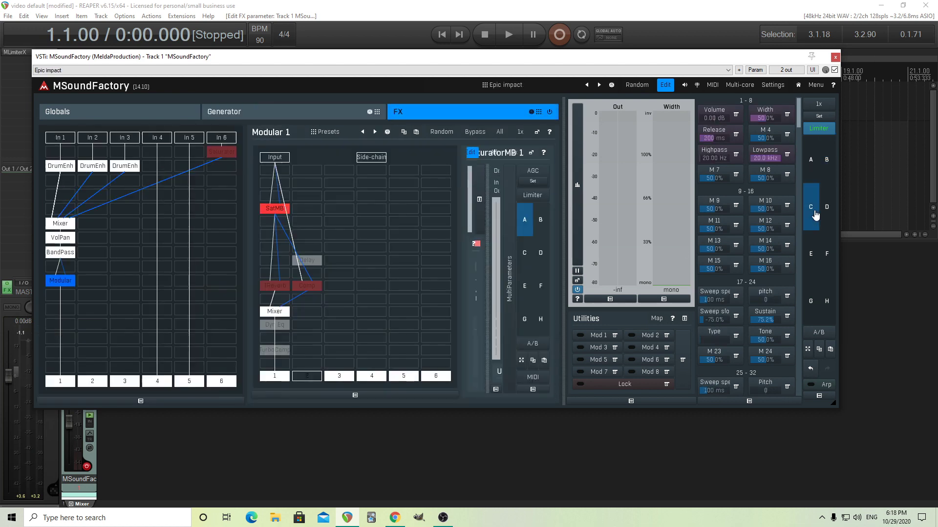
click(250, 111)
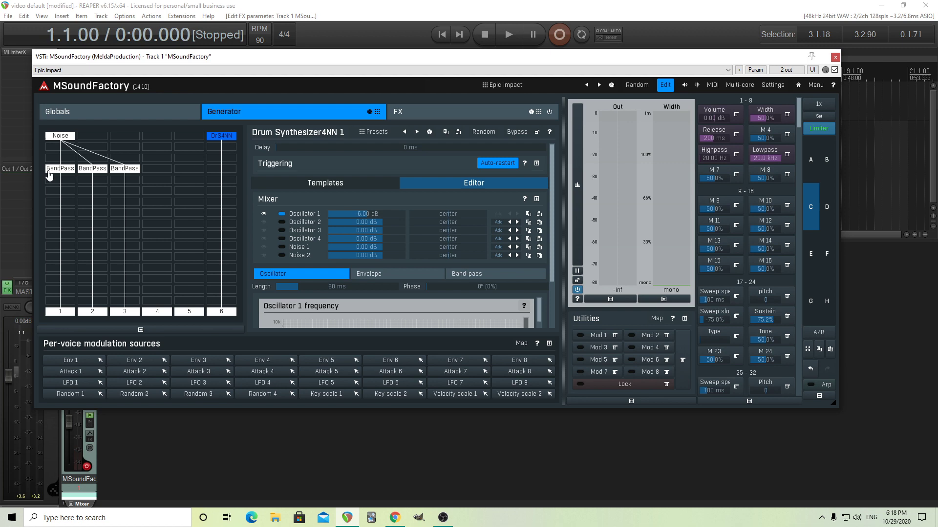
click(71, 168)
click(84, 171)
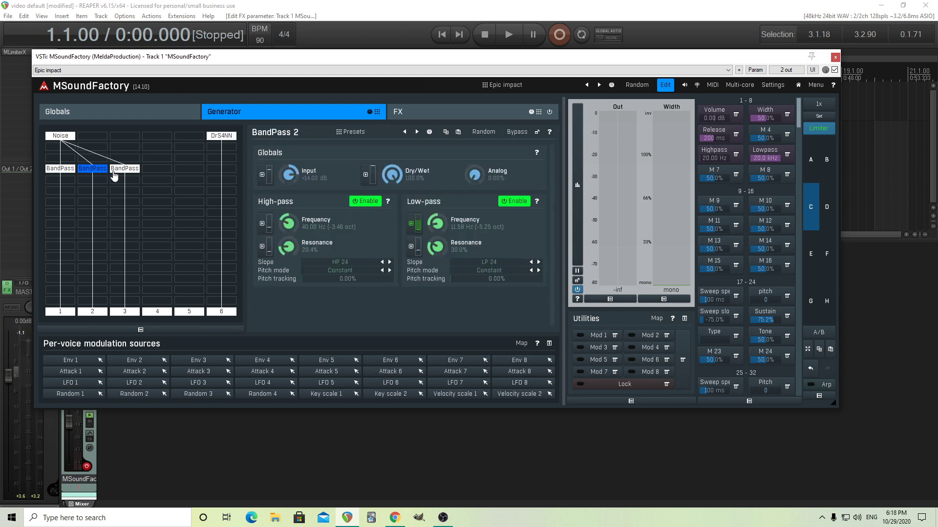
click(118, 171)
click(664, 86)
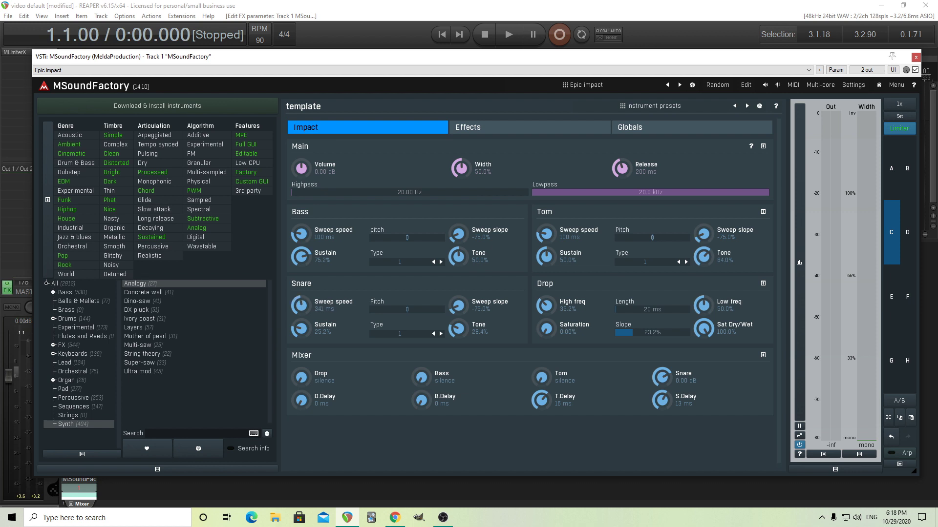
Try snare sweep speeds of about 437 and 1150 ms with different sweep slopes, and reset the slope to -75%.
drag(309, 304, 310, 295)
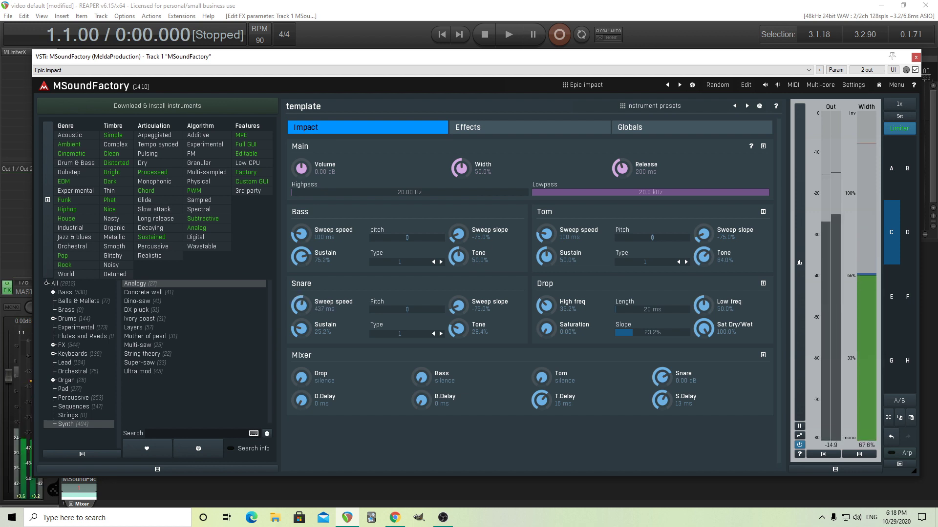
drag(458, 305, 458, 257)
drag(457, 288, 458, 319)
drag(301, 305, 301, 274)
double_click(458, 306)
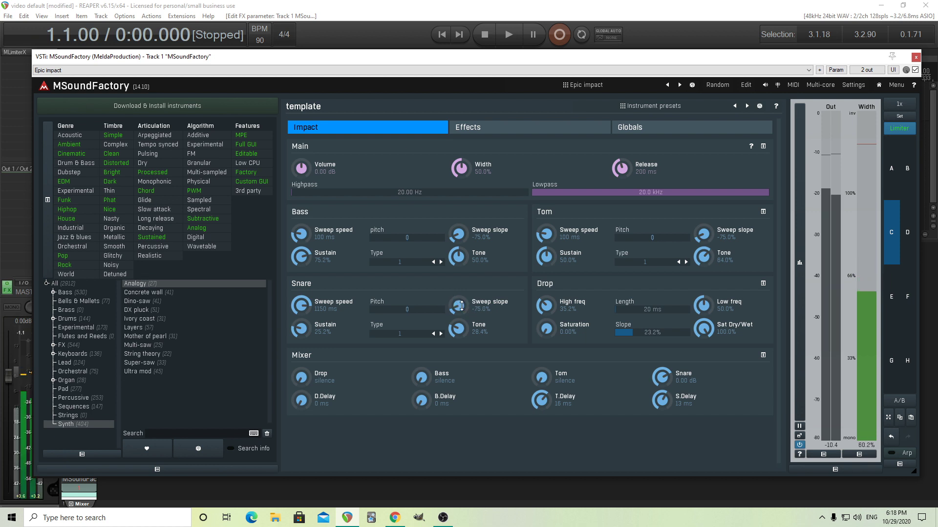
Raise the snare's sweep slope to about 7.4%, try a sweep speed of about 1504 ms and reset the speed to 100 ms.
drag(458, 305, 458, 265)
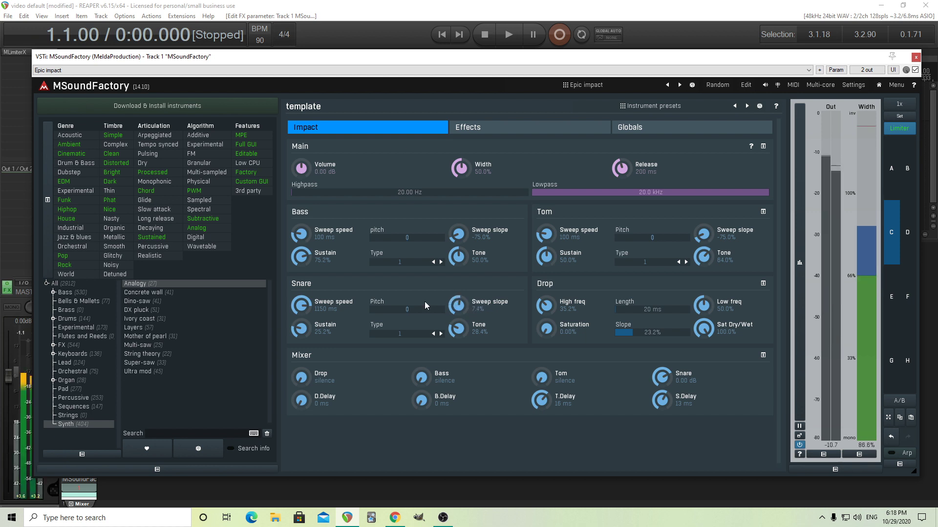
drag(299, 307, 299, 297)
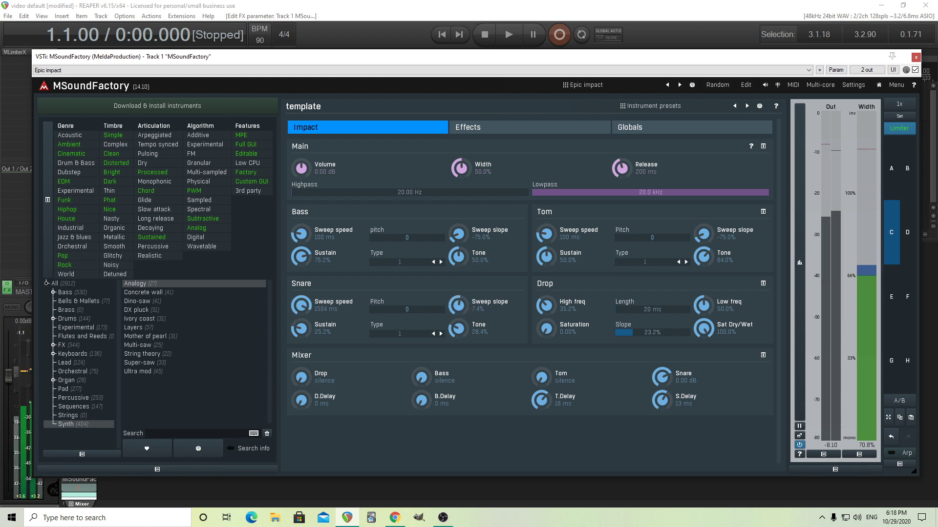
double_click(300, 306)
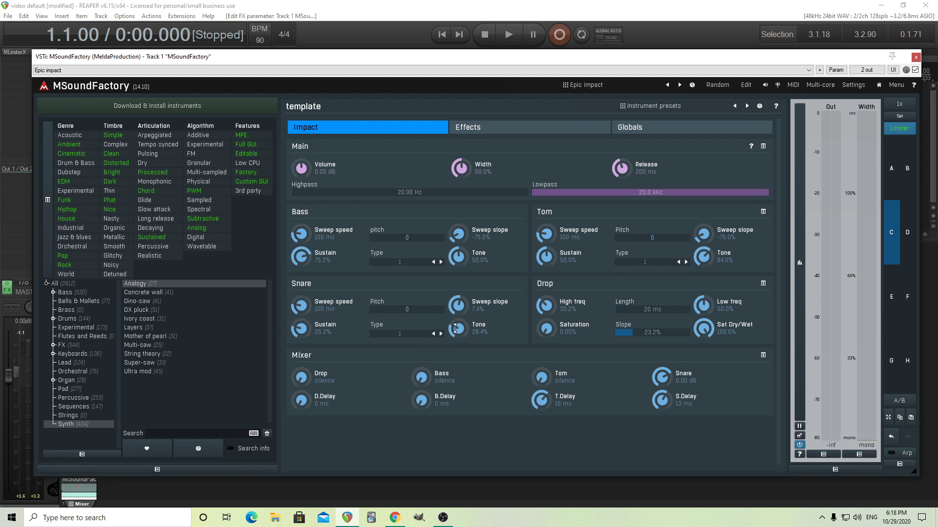
Try a brighter snare tone and set it to 50%, and try shifting the snare's pitch before resetting it to 0.
drag(454, 328, 455, 293)
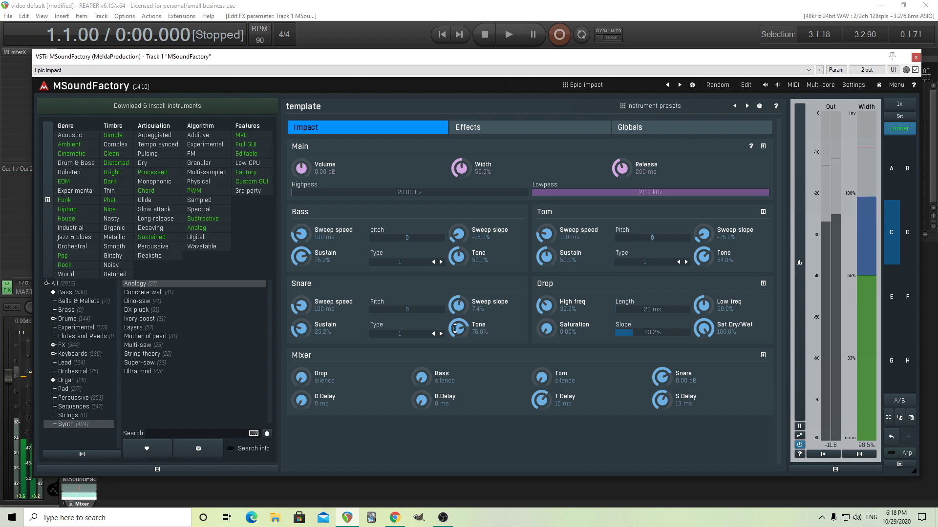
double_click(455, 328)
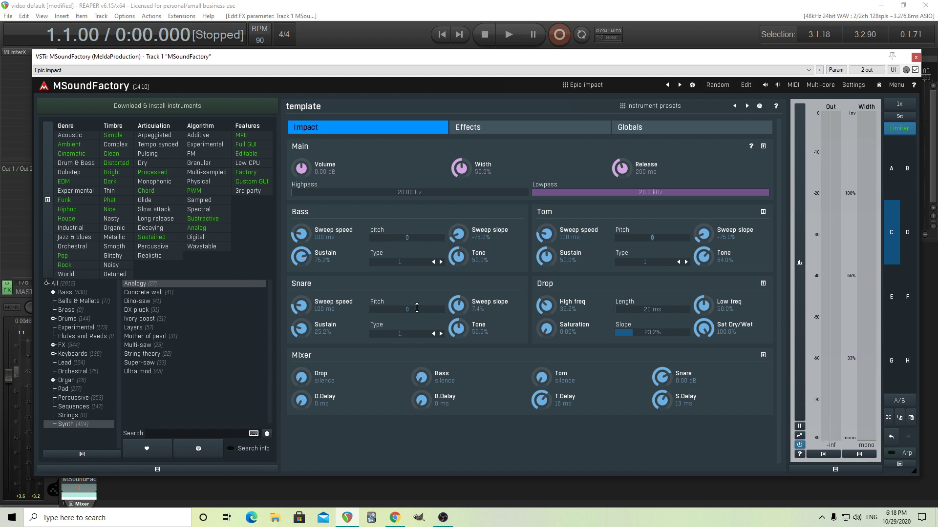
drag(407, 309, 405, 309)
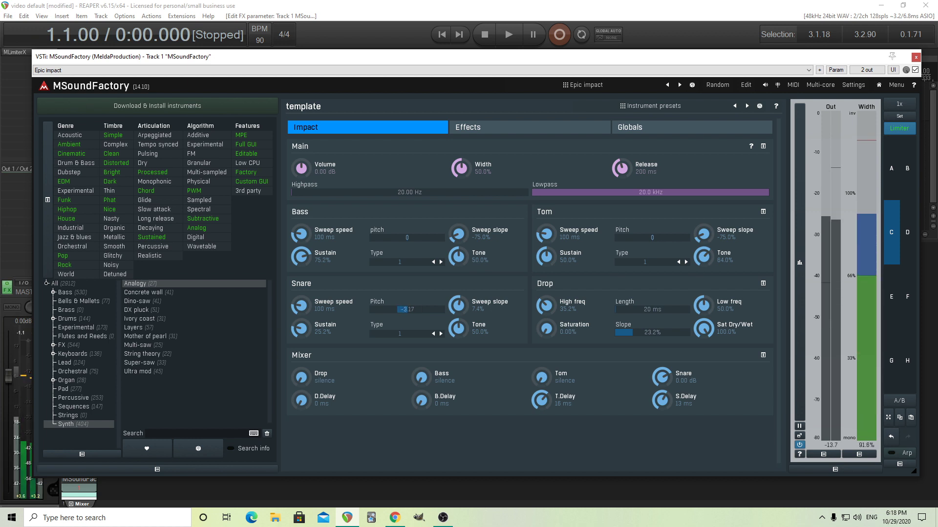
drag(405, 310, 418, 308)
double_click(418, 308)
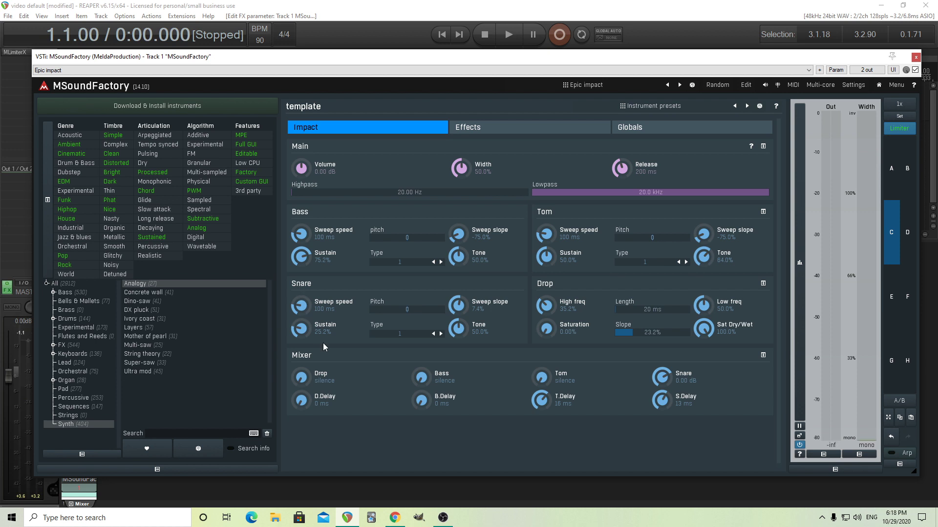
Solo the tom and the bass in turn in the mixer, and restore the tom and snare levels to 0 dB.
double_click(666, 377)
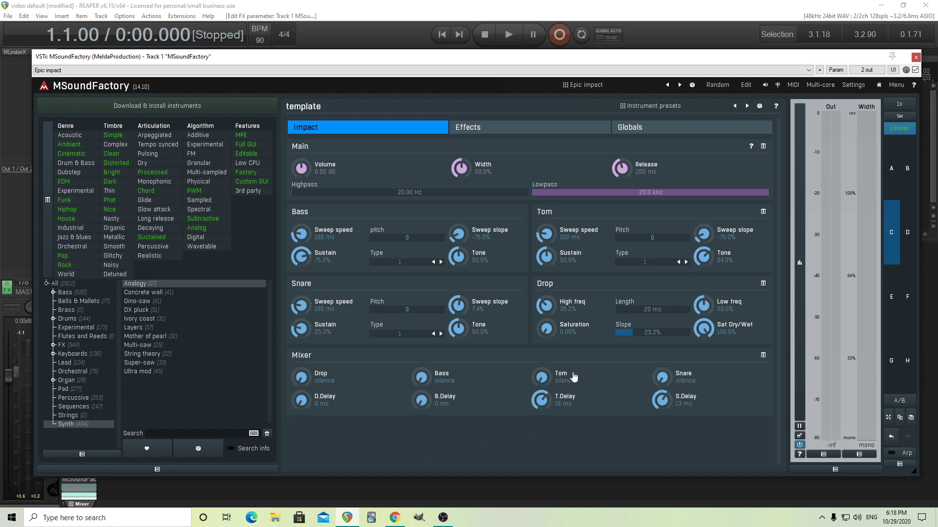
double_click(546, 377)
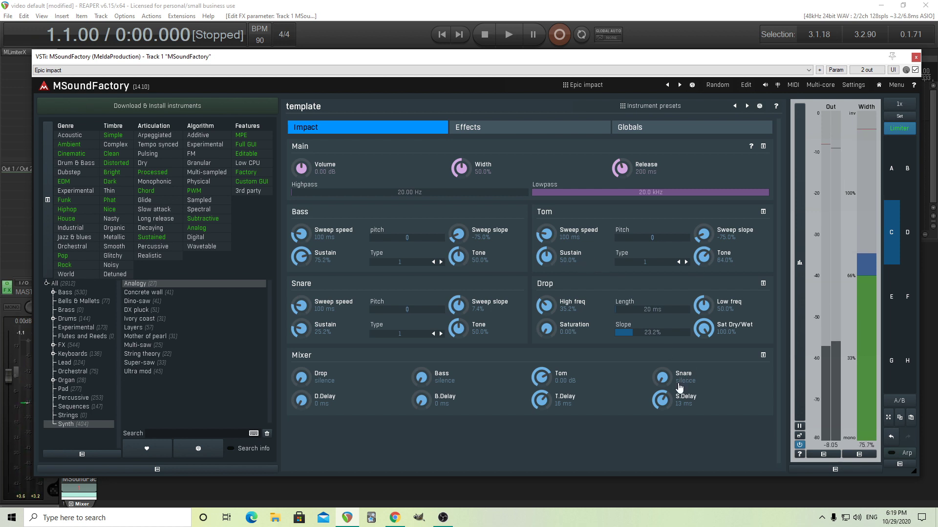
drag(542, 373, 541, 425)
double_click(421, 378)
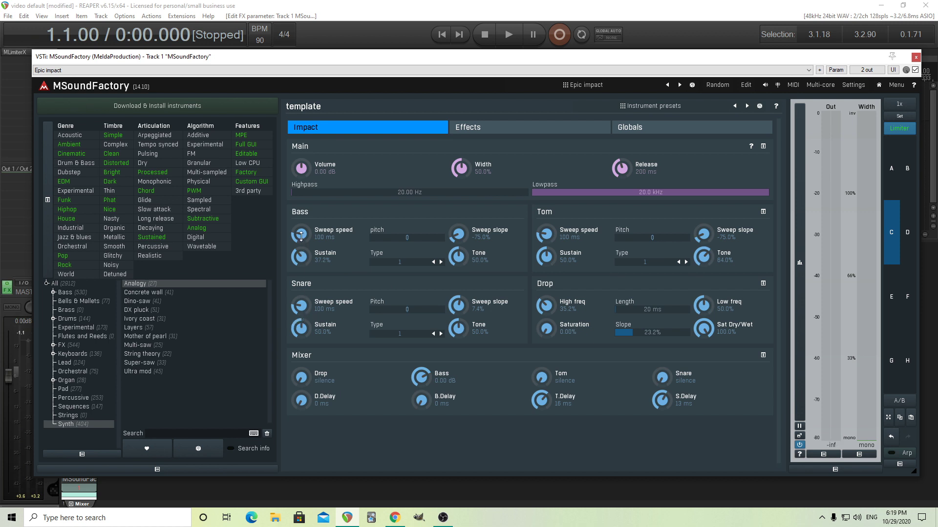
double_click(543, 375)
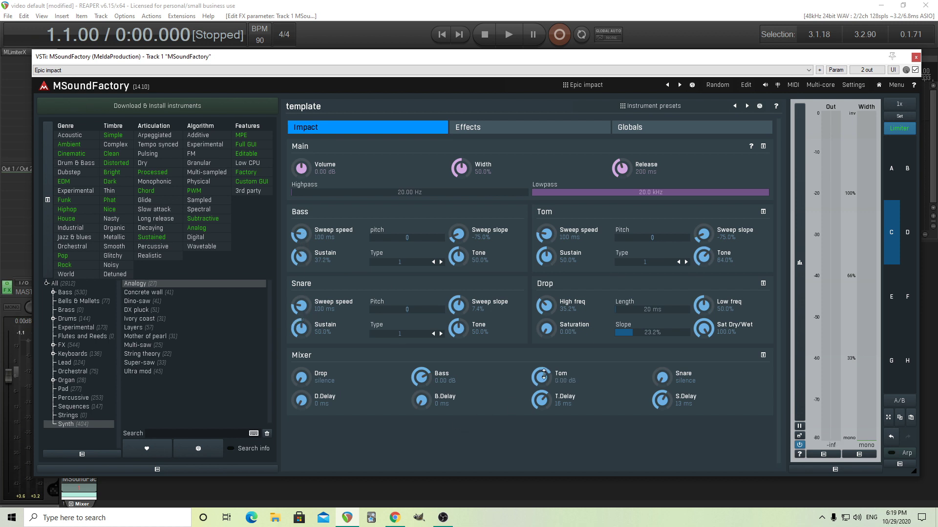
double_click(672, 377)
Open the generator's drum synthesizer module in its own window and examine oscillator 1's frequency curve and signal shape.
click(746, 85)
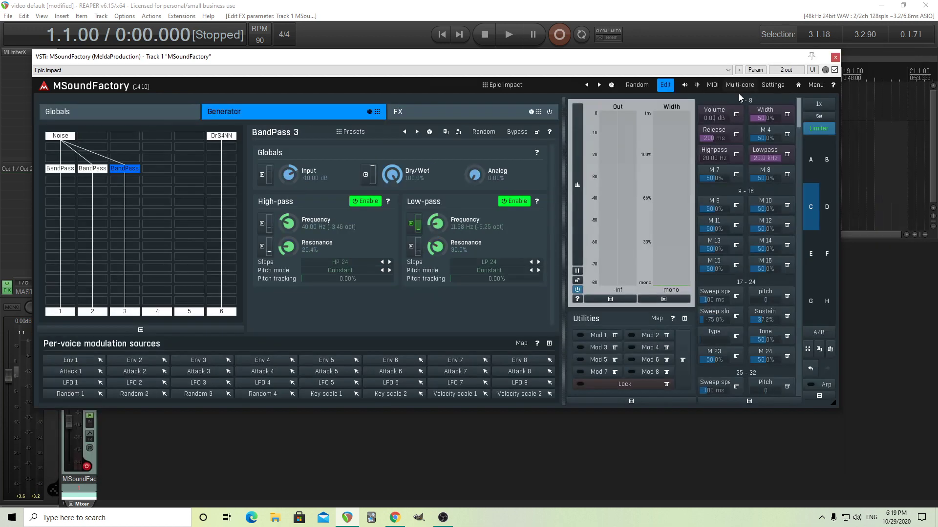
click(221, 139)
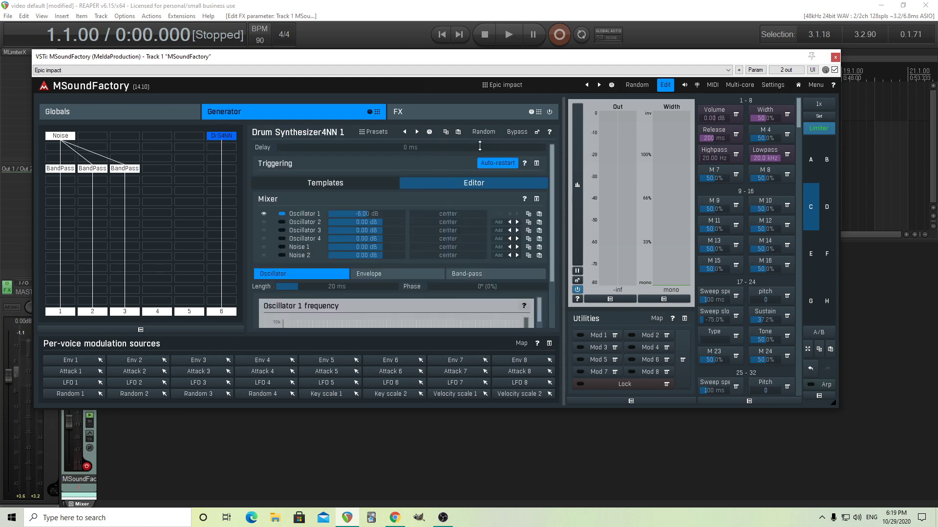
click(536, 132)
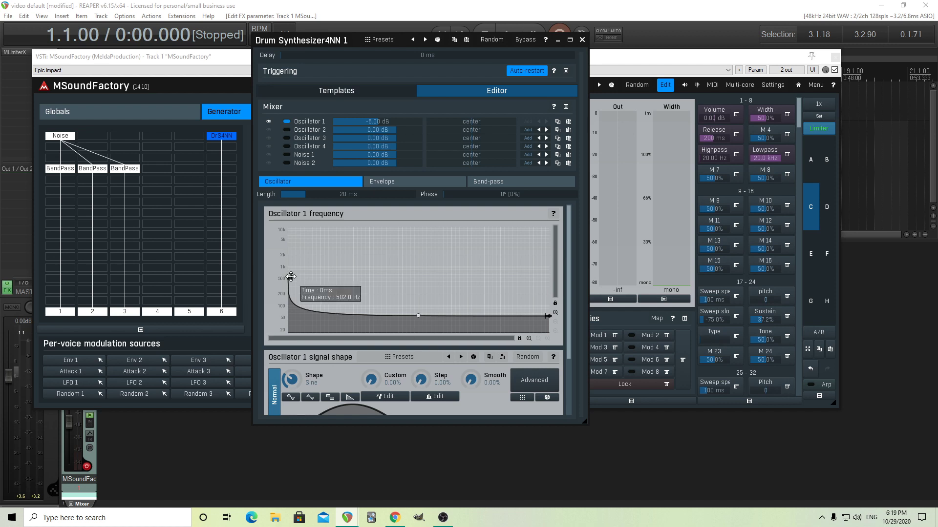
scroll(566, 313, down, 2)
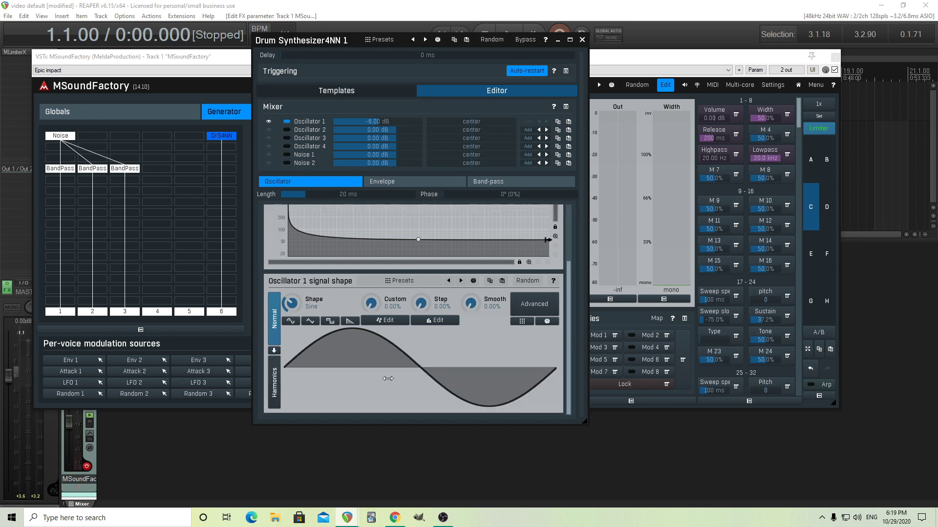
scroll(558, 350, up, 2)
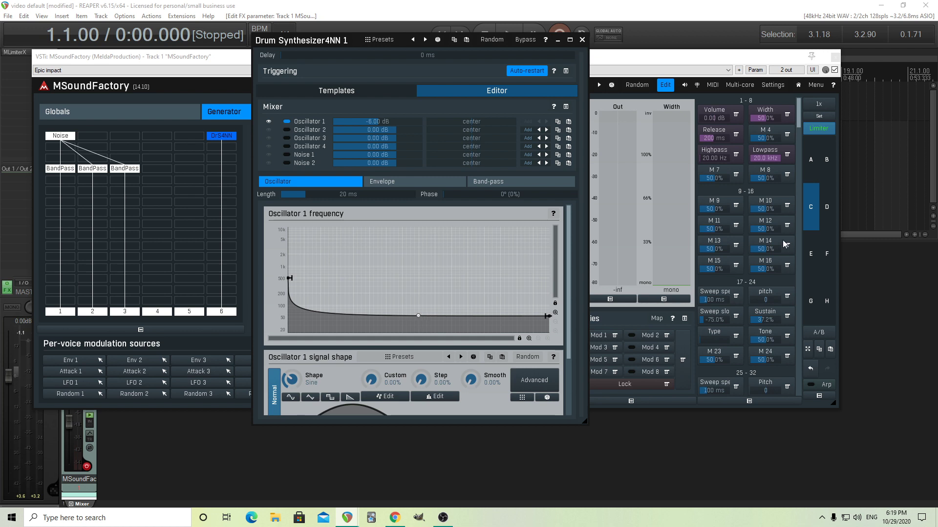
Raise the drop's high frequency to about 48%.
drag(799, 119, 804, 175)
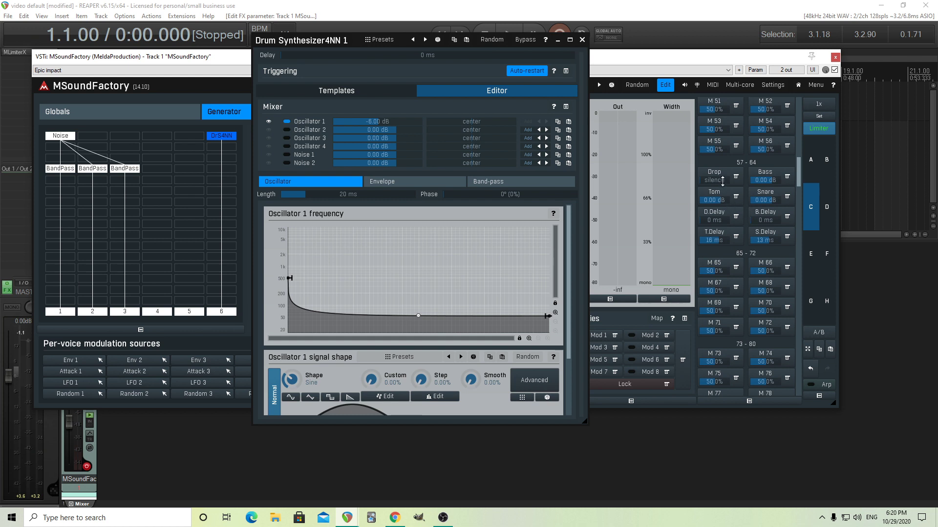
drag(723, 179, 723, 190)
drag(798, 171, 796, 146)
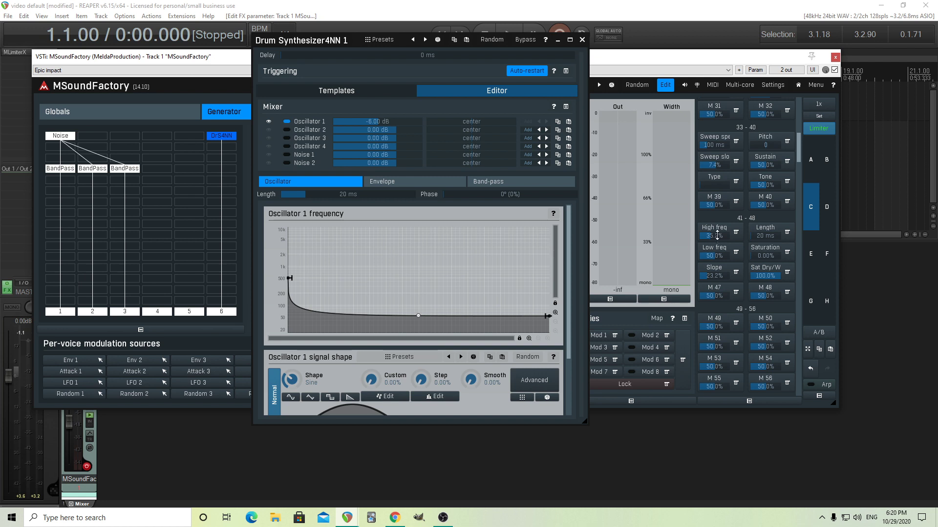
mouse_move(717, 236)
mouse_down()
mouse_move(717, 191)
mouse_move(718, 221)
mouse_up()
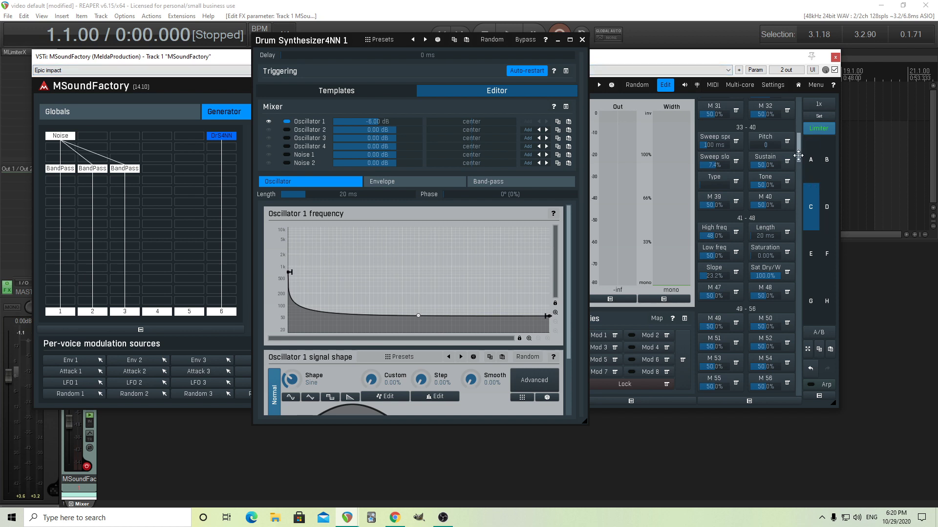
Solo the drop by silencing the bass, tom and snare levels and setting the drop level to 0 dB.
drag(799, 154, 714, 234)
drag(767, 213, 762, 222)
double_click(716, 189)
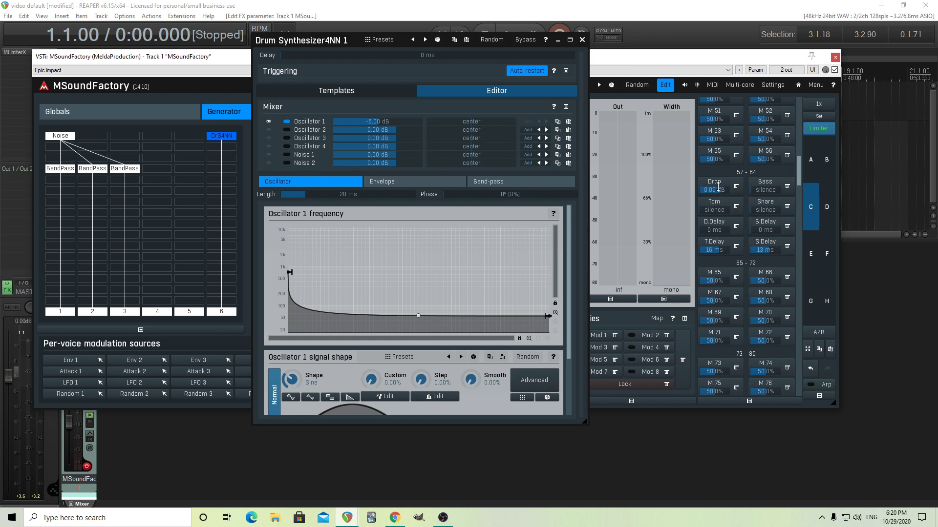
Try the drop's high frequency at 100% and its low frequency at 0%, and reset both to 50%.
drag(800, 177, 801, 152)
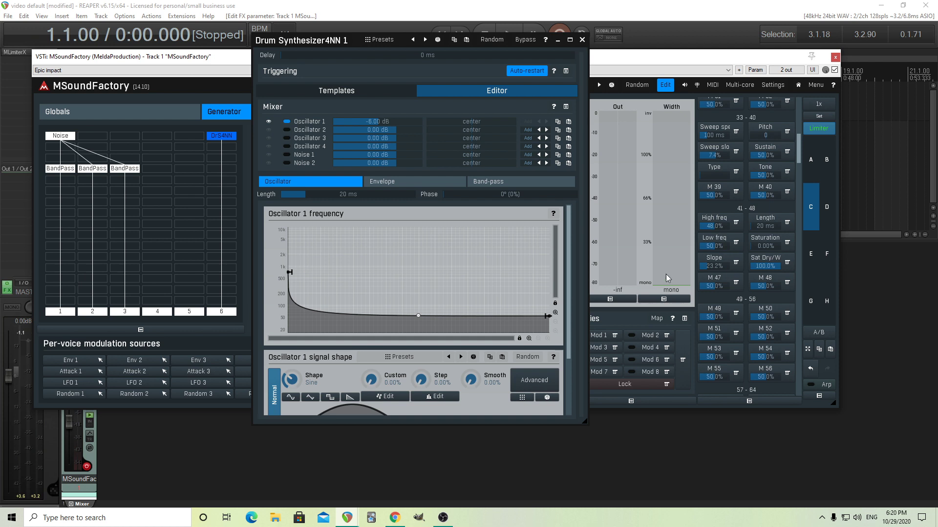
click(288, 272)
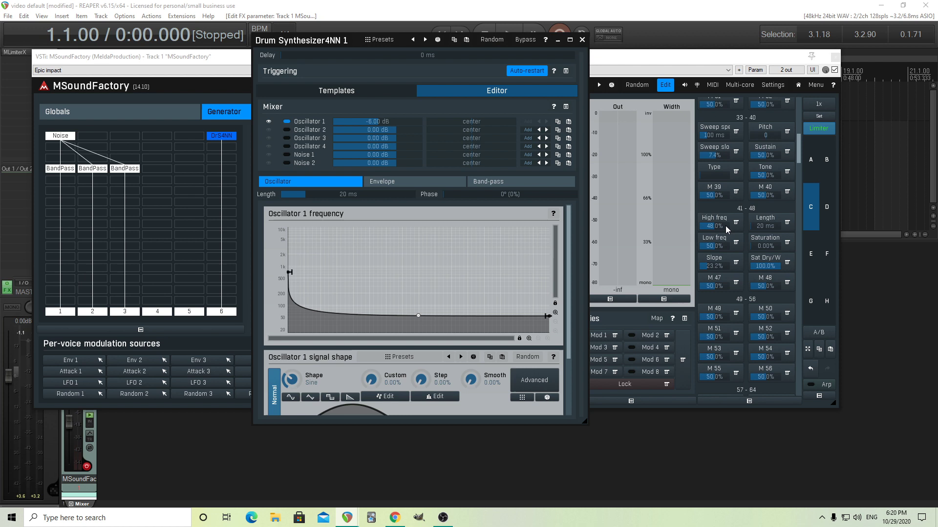
mouse_move(725, 226)
mouse_down()
mouse_move(724, 215)
mouse_move(723, 225)
mouse_up()
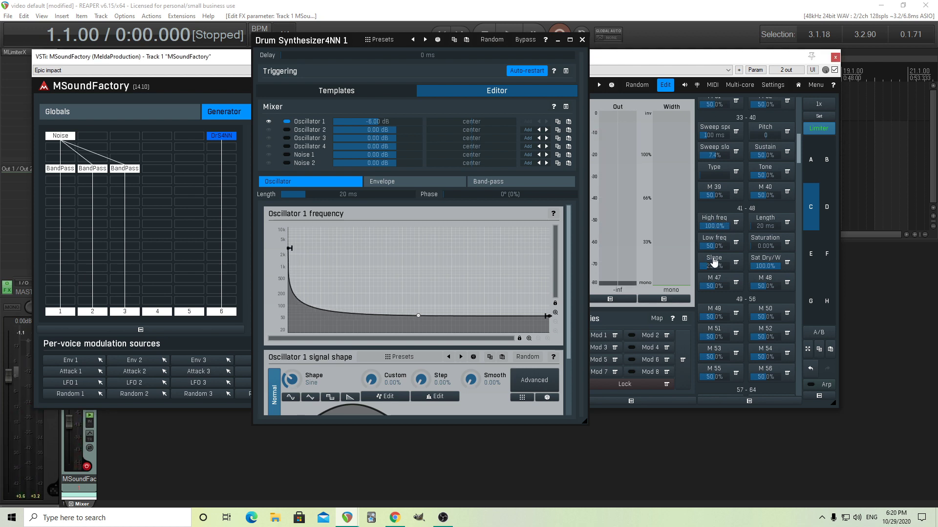
drag(714, 245, 715, 256)
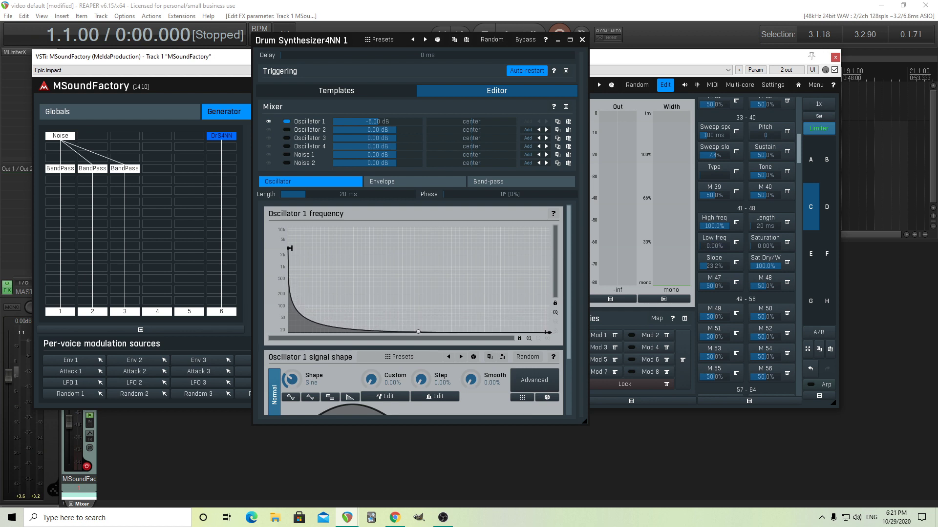
double_click(710, 248)
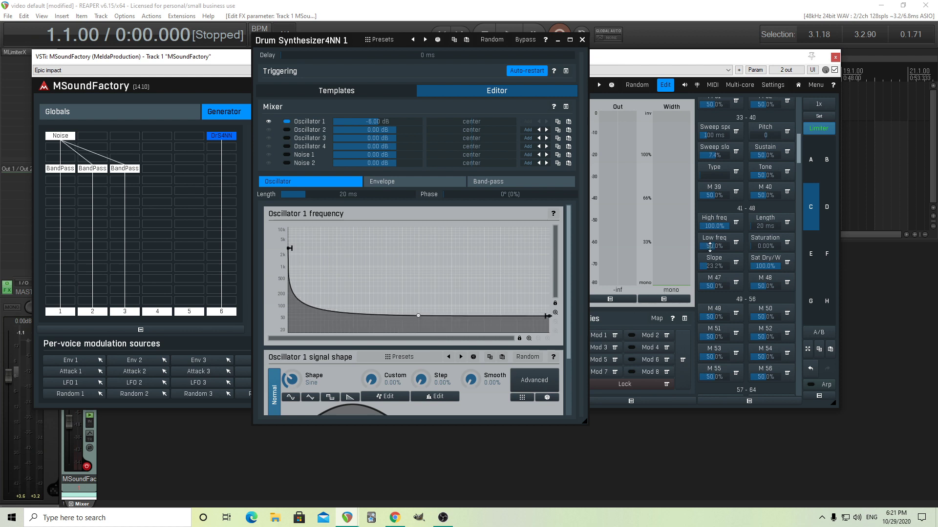
drag(712, 247, 712, 243)
double_click(711, 237)
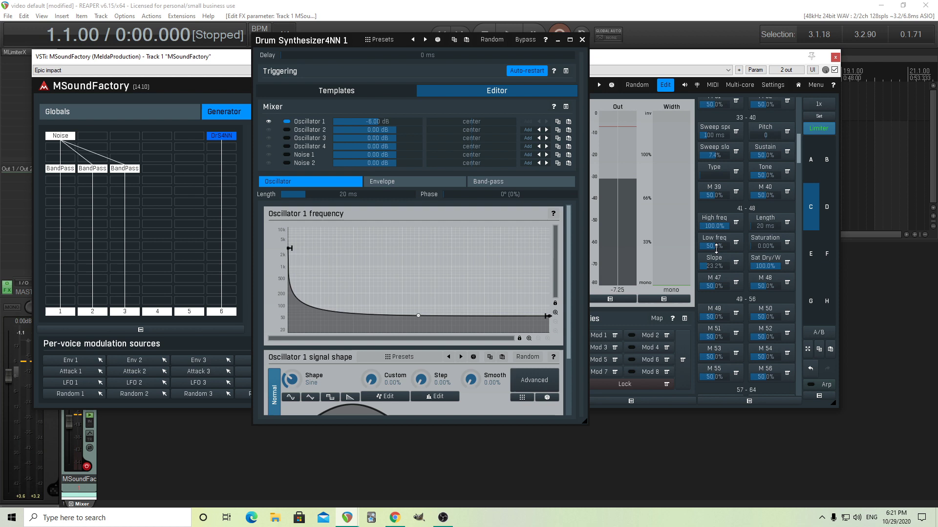
double_click(714, 226)
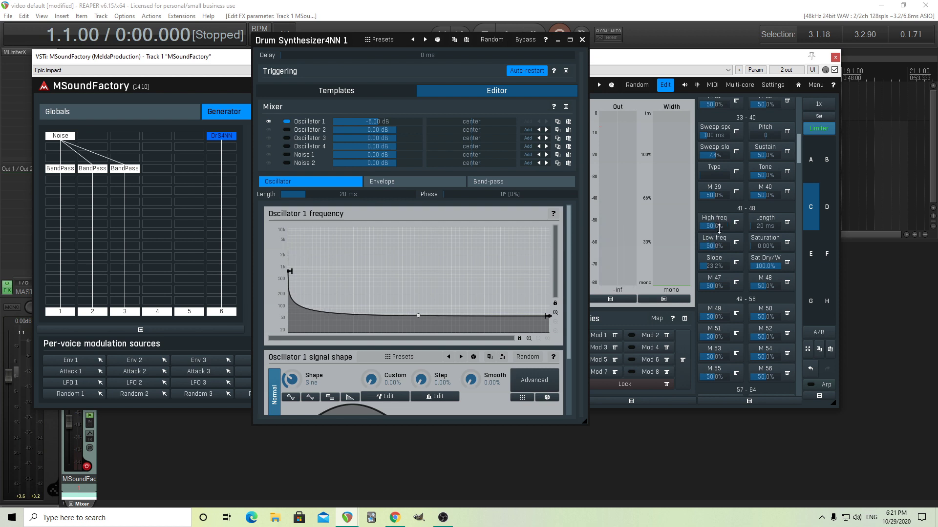
Try different slopes for the drop, including the default 50%, and set the slope to about 42.8%.
double_click(715, 266)
mouse_move(715, 266)
mouse_down()
mouse_move(715, 246)
mouse_move(715, 279)
mouse_move(715, 248)
mouse_up()
double_click(717, 266)
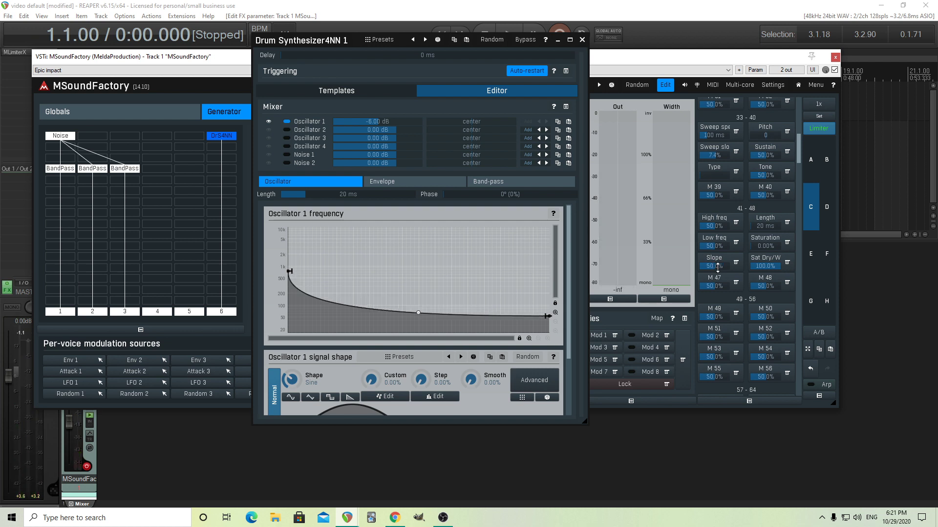
drag(715, 266, 715, 278)
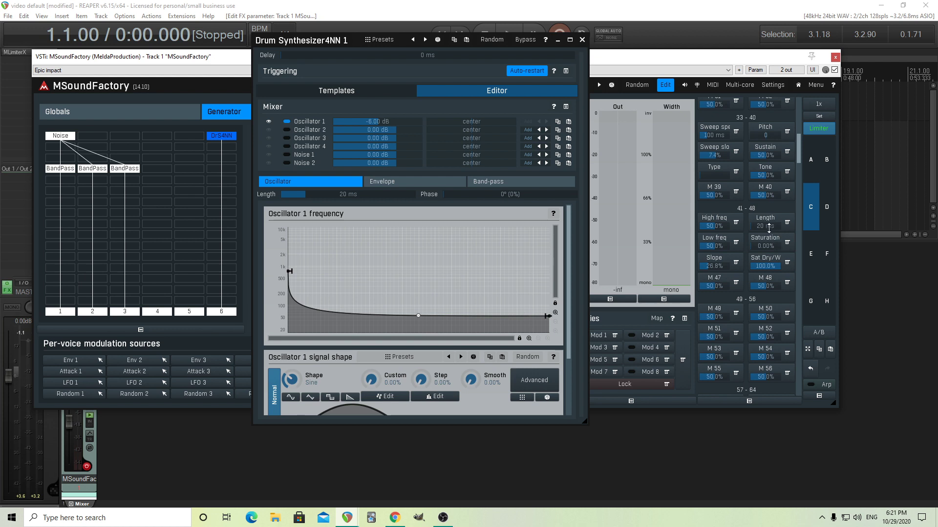
drag(718, 265, 718, 248)
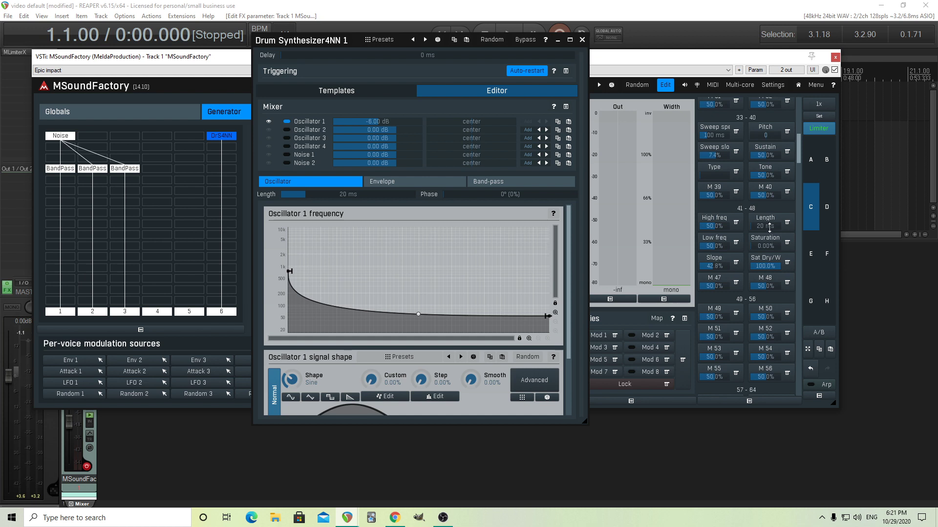
Try drop lengths of about 357, 1107 and 1943 ms.
drag(765, 225, 765, 215)
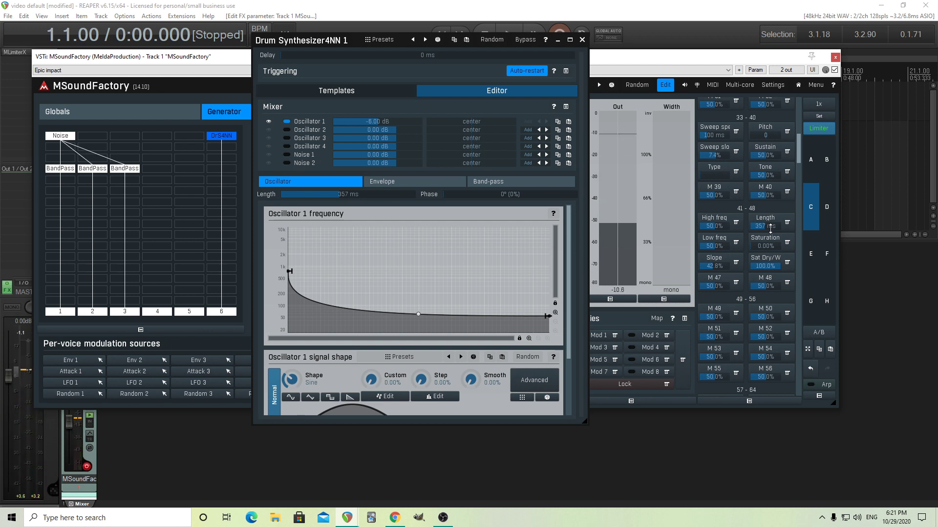
drag(770, 228, 770, 206)
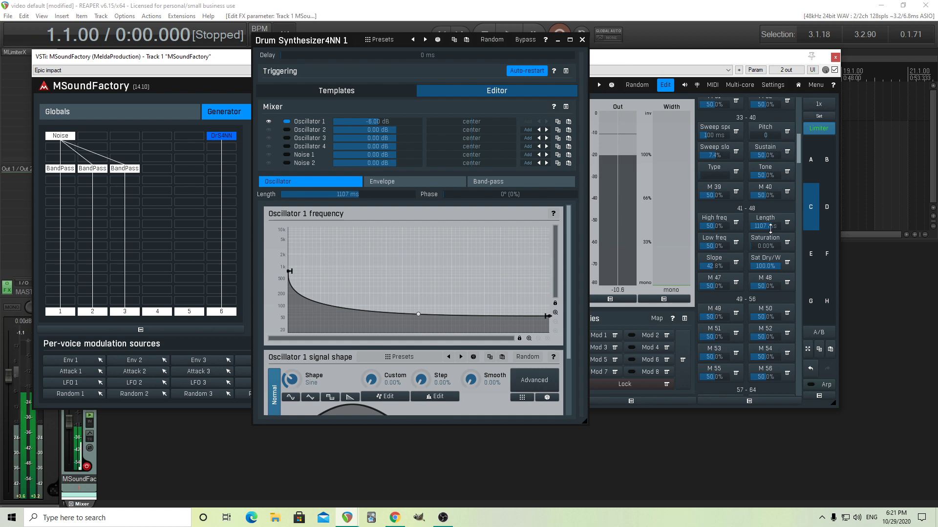
drag(770, 228, 770, 207)
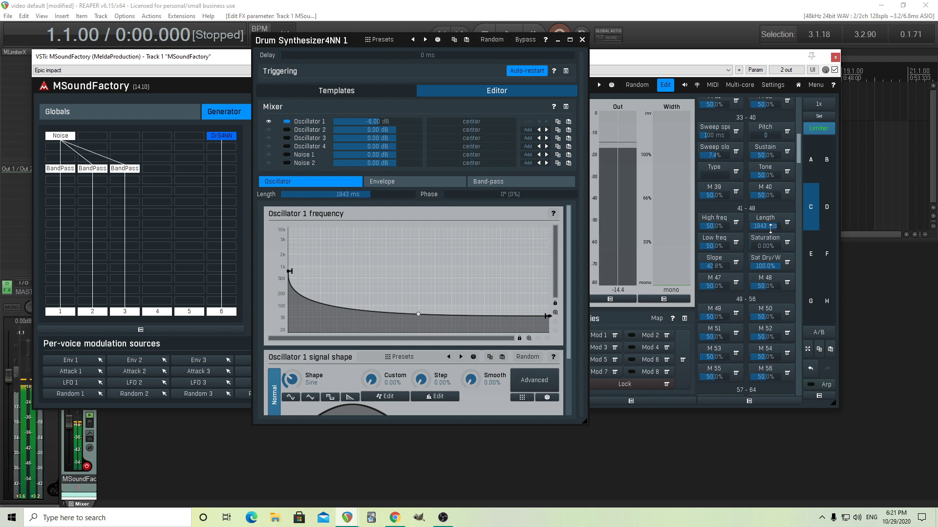
Try a drop of about 2653 ms with a 29.6% slope, a 48.8% low frequency and a reduced high frequency.
drag(719, 265, 720, 278)
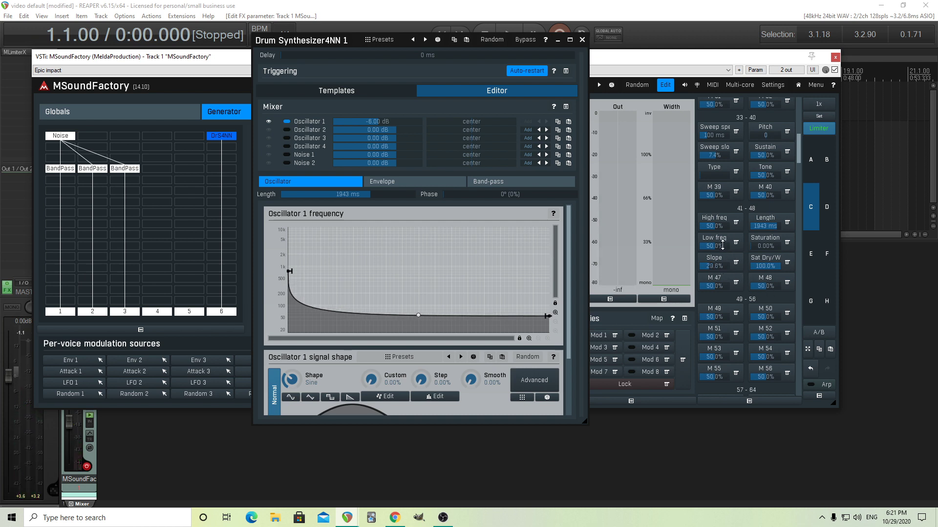
drag(723, 244, 723, 249)
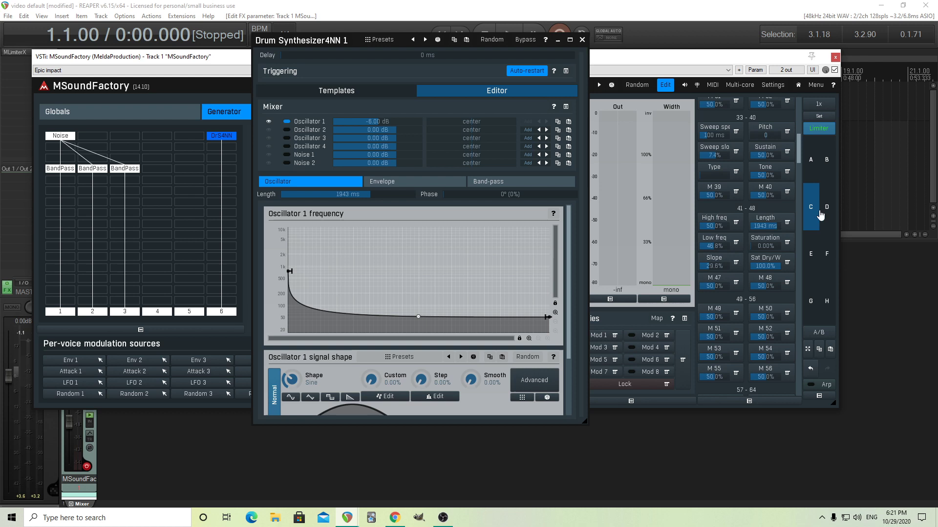
drag(772, 232, 772, 223)
mouse_move(715, 226)
mouse_down()
mouse_move(724, 225)
mouse_move(708, 225)
mouse_up()
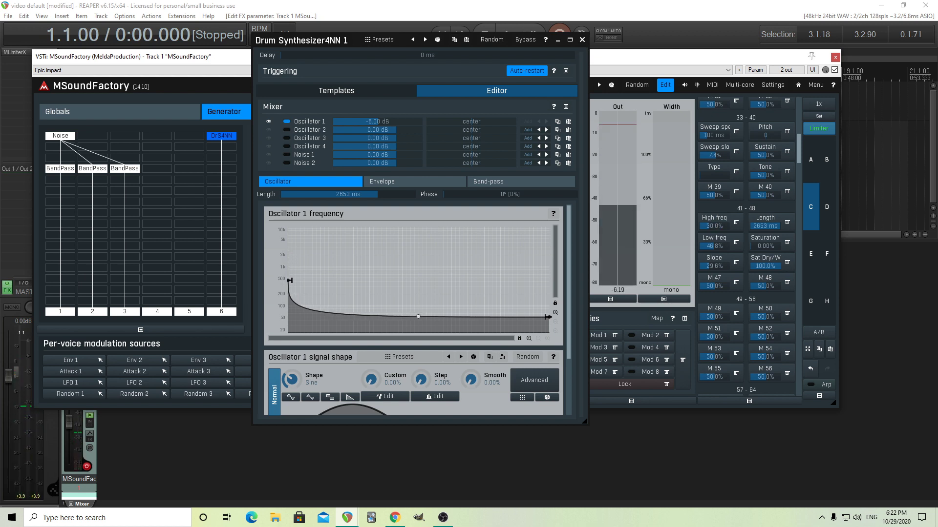
Reset the drop's high and low frequencies to 50% and its length to 20 ms.
double_click(714, 226)
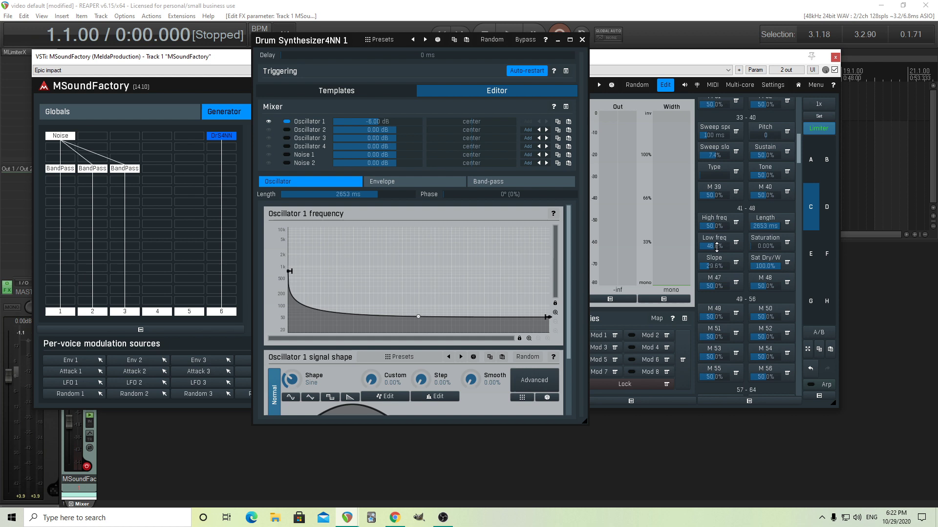
double_click(715, 245)
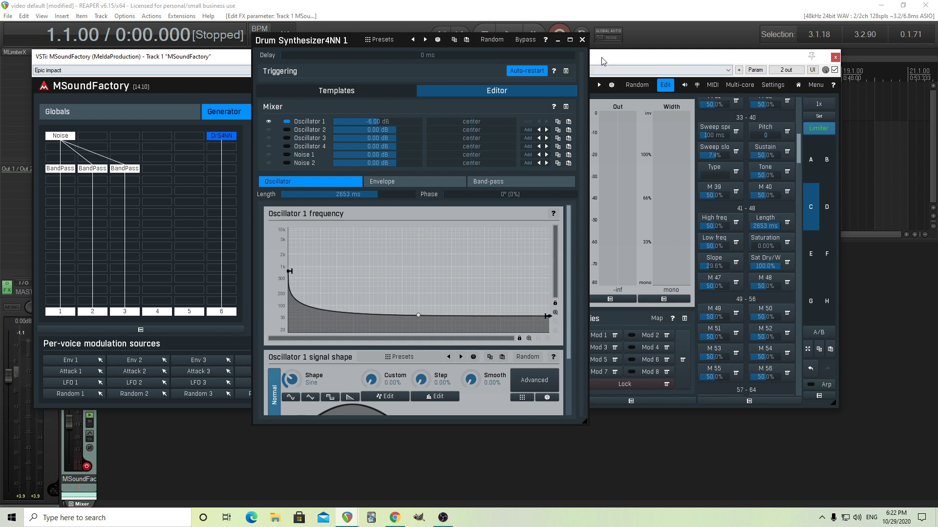
double_click(769, 227)
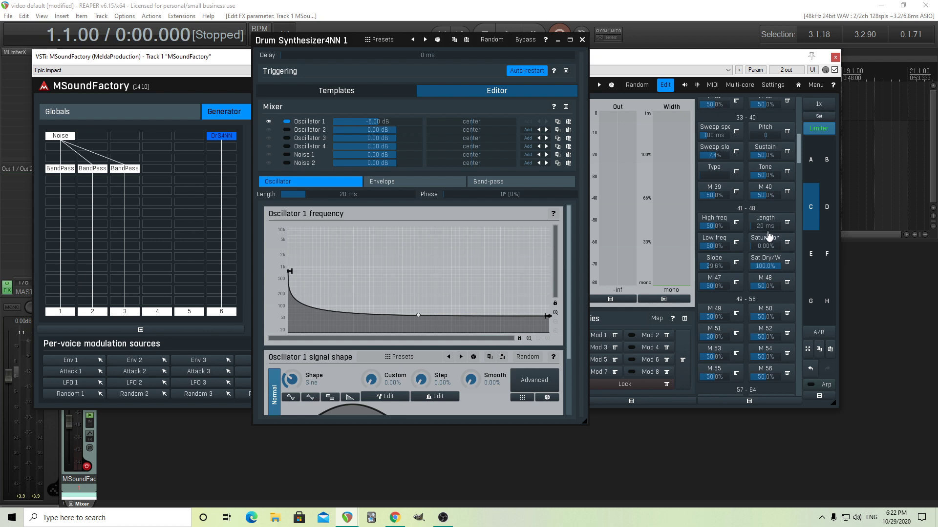
Set the drop's slope to about 27.6% and its high frequency to about 44%, closing the drum synthesizer window.
drag(719, 263, 718, 267)
click(582, 42)
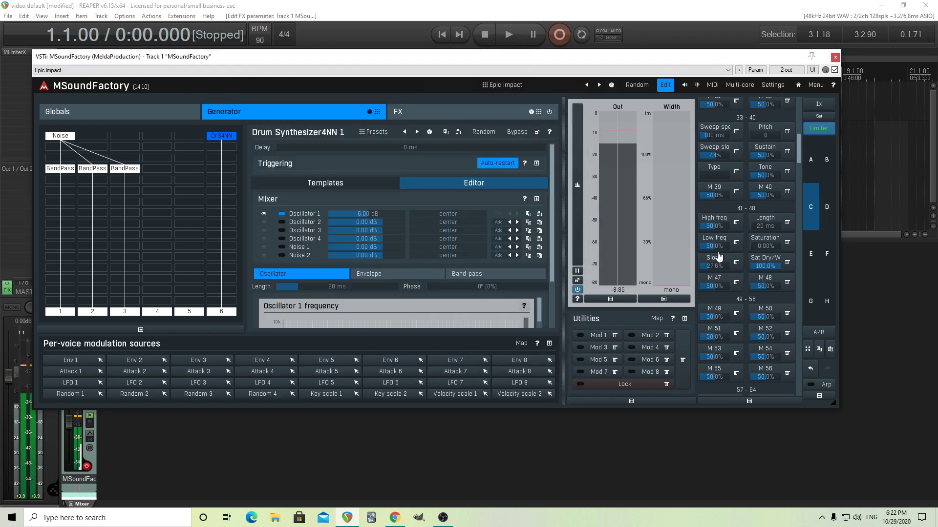
drag(718, 225, 717, 237)
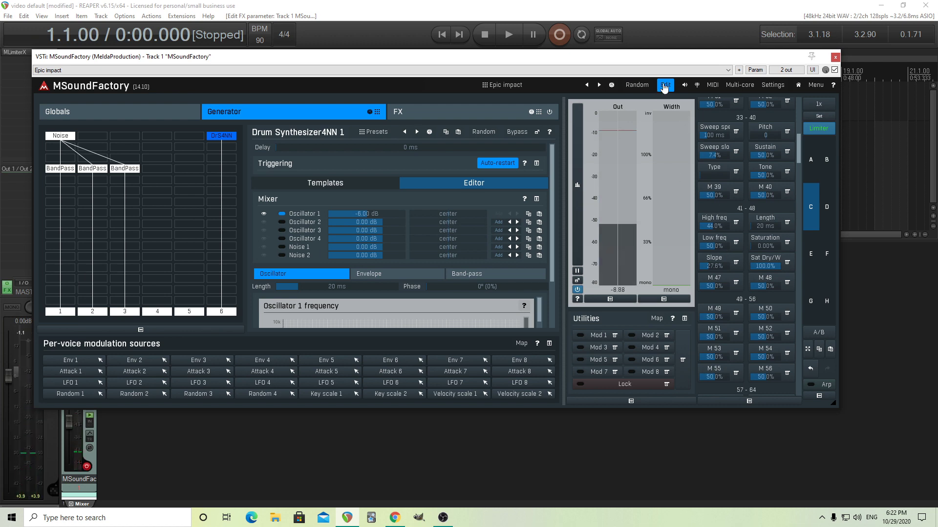
Return to the preset's simple control view and set the bass, tom and snare levels to 0 dB.
click(666, 85)
double_click(420, 378)
double_click(541, 378)
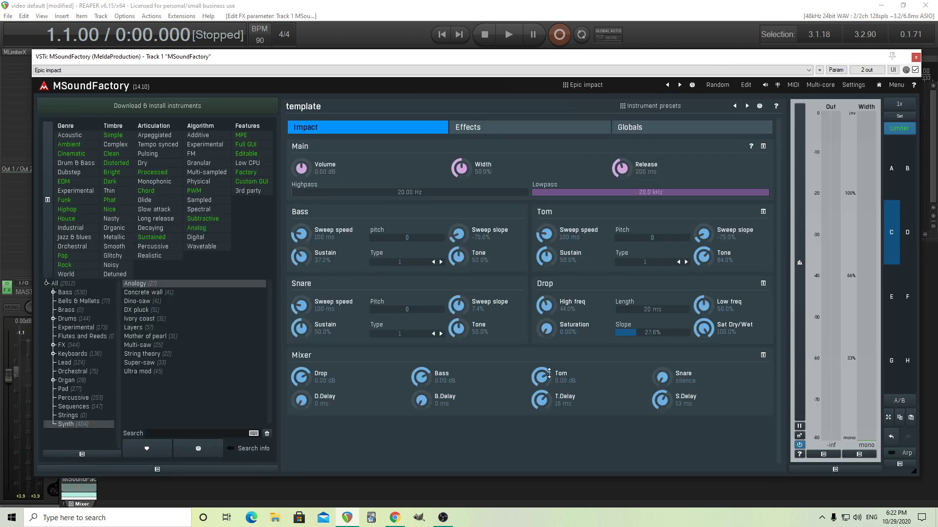
double_click(660, 377)
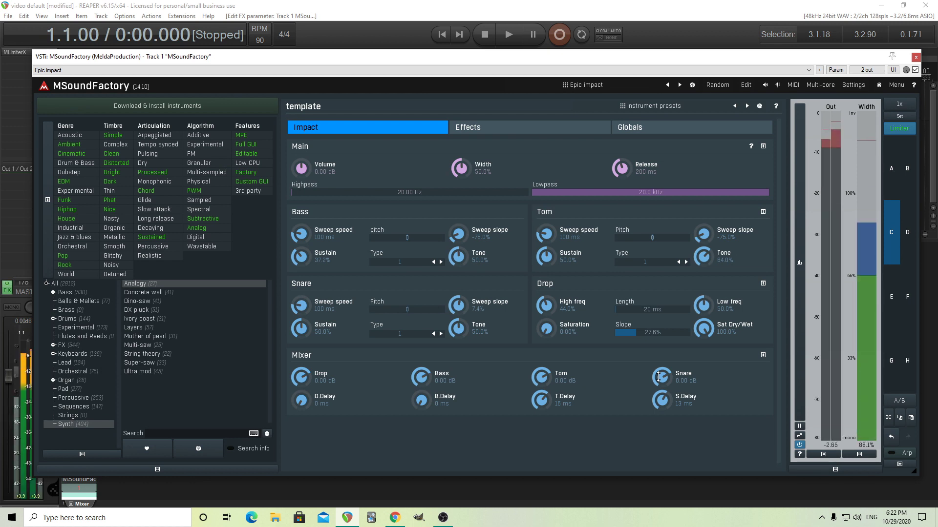
Compare the full impact with the drop layer silenced and with the drop level restored to 0 dB.
drag(302, 370, 302, 439)
double_click(302, 370)
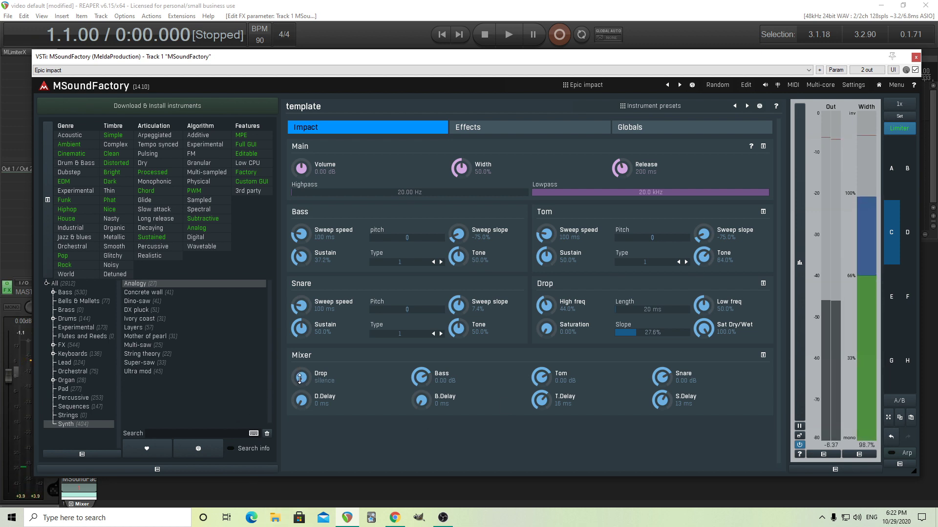
Set the drop's high frequency to 40.8%, its low frequency to 58.4% and its length to about 1347 ms.
double_click(546, 305)
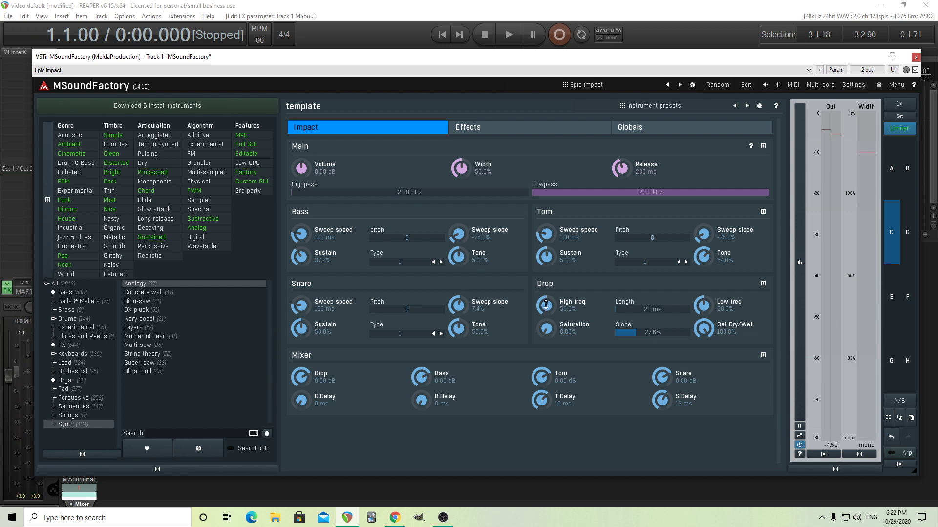
double_click(652, 310)
drag(549, 305, 549, 310)
drag(628, 309, 652, 303)
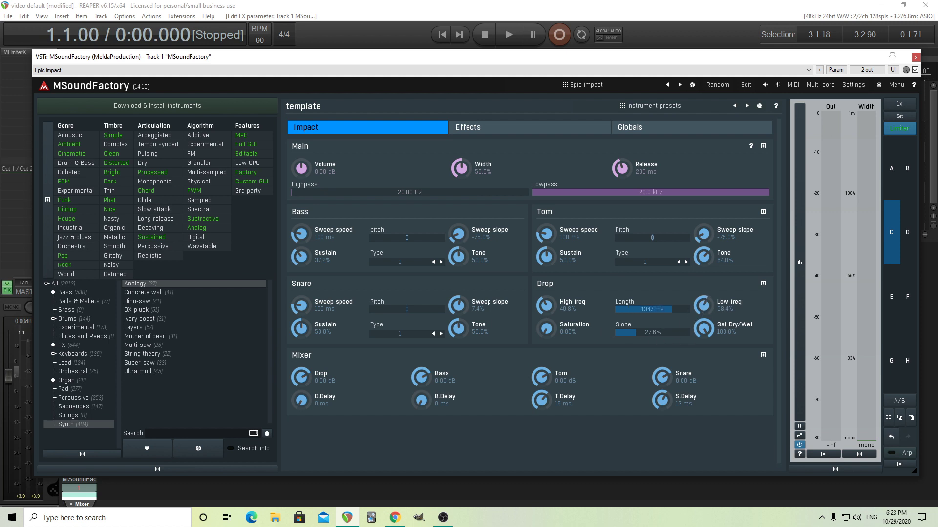
Lower the drop level to -3.30 dB and raise the bass sustain to 64.8%.
drag(293, 367, 293, 376)
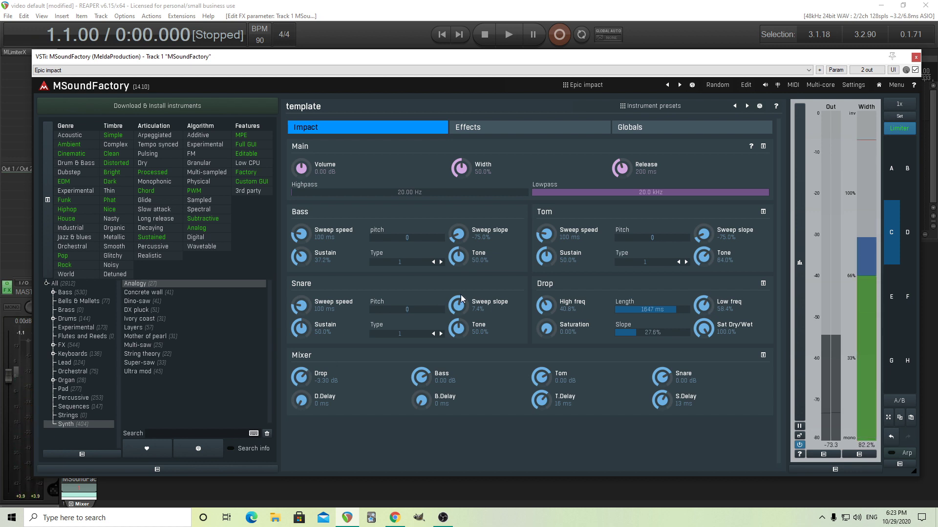
drag(301, 256, 300, 252)
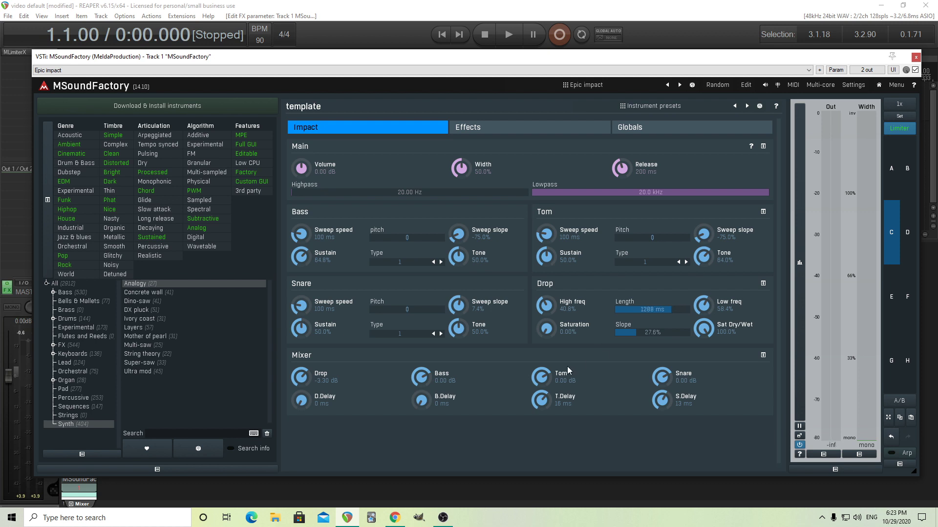
Set the main lowpass to 6096 Hz, the snare sustain to 65.6% and the drop level to about -7.4 dB.
drag(750, 192, 707, 192)
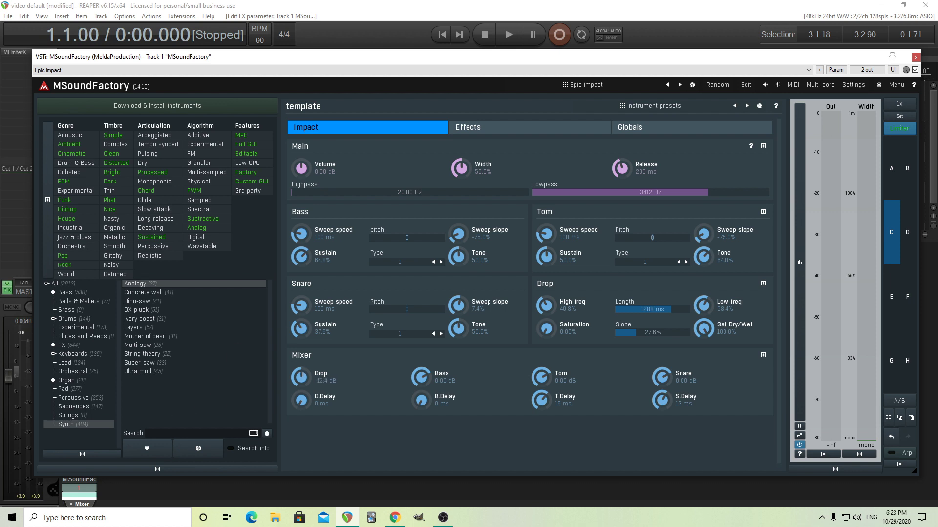
drag(305, 370, 305, 357)
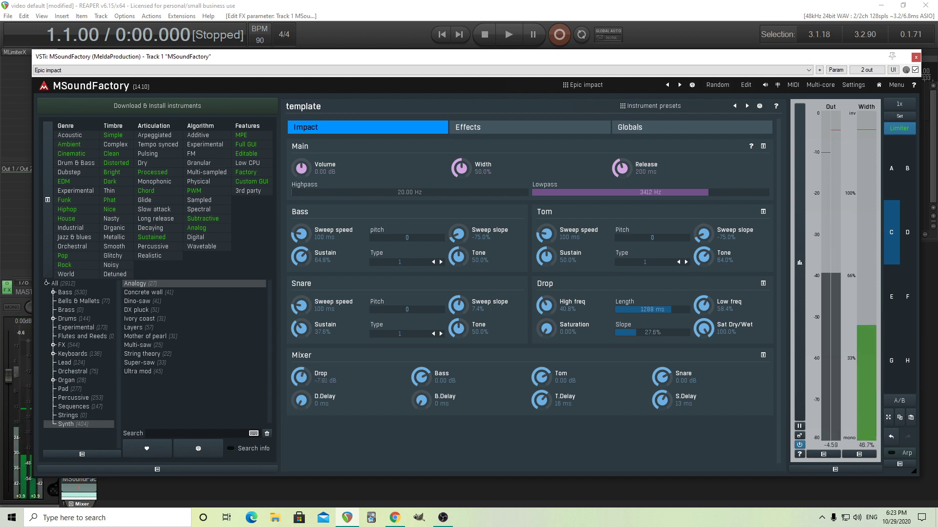
drag(698, 193, 717, 192)
drag(301, 328, 301, 303)
Enable the distortion effect in Hard 1 mode with 23.6% high distortion, and enable the reverb.
click(500, 126)
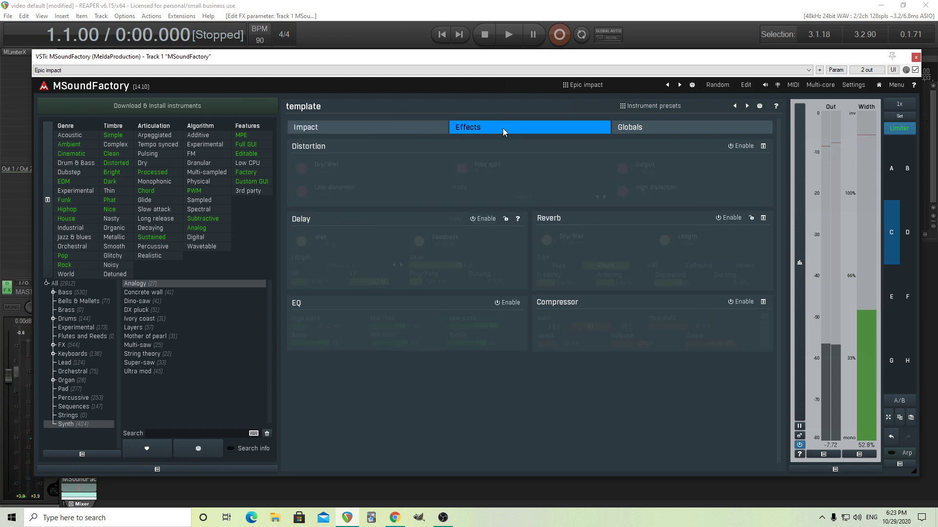
click(740, 146)
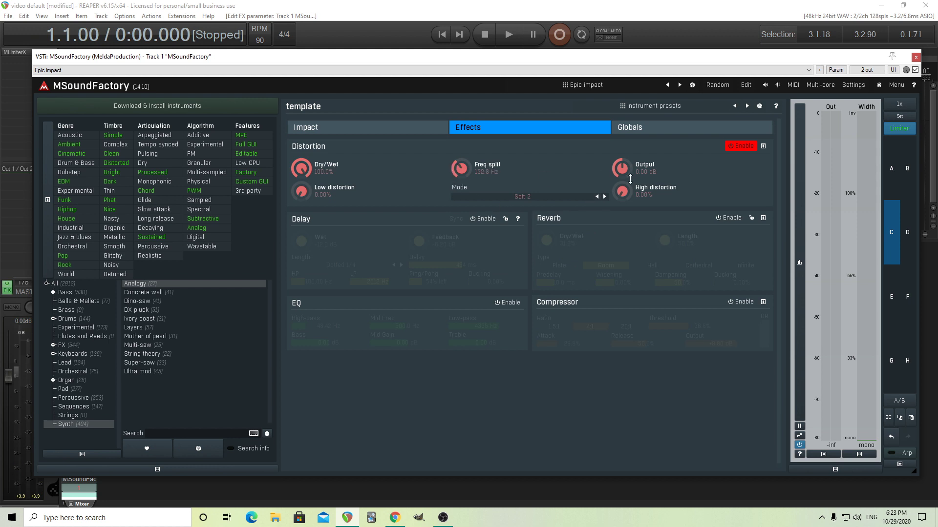
drag(630, 179, 630, 162)
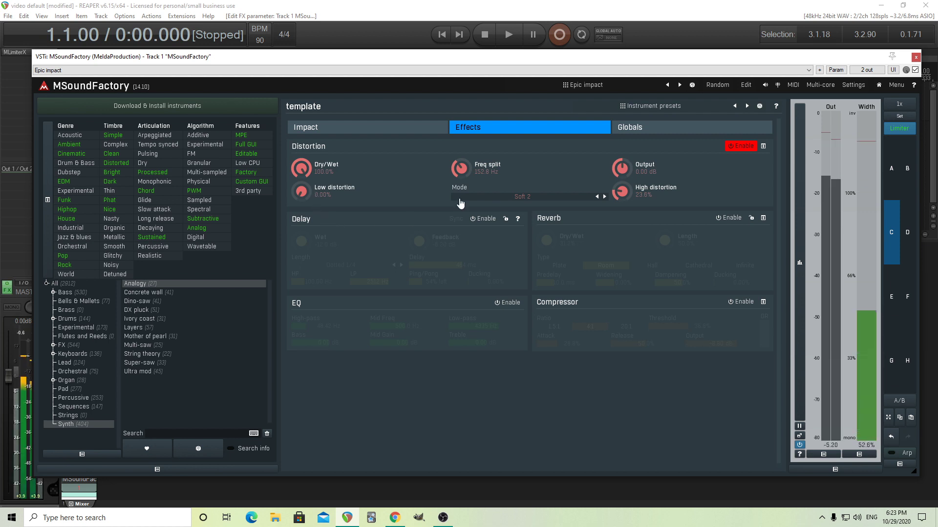
click(605, 197)
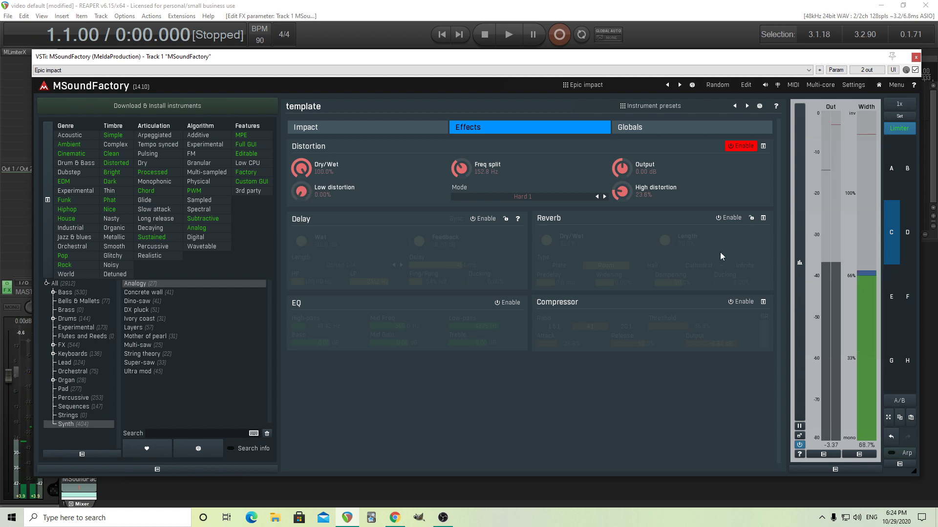
click(728, 218)
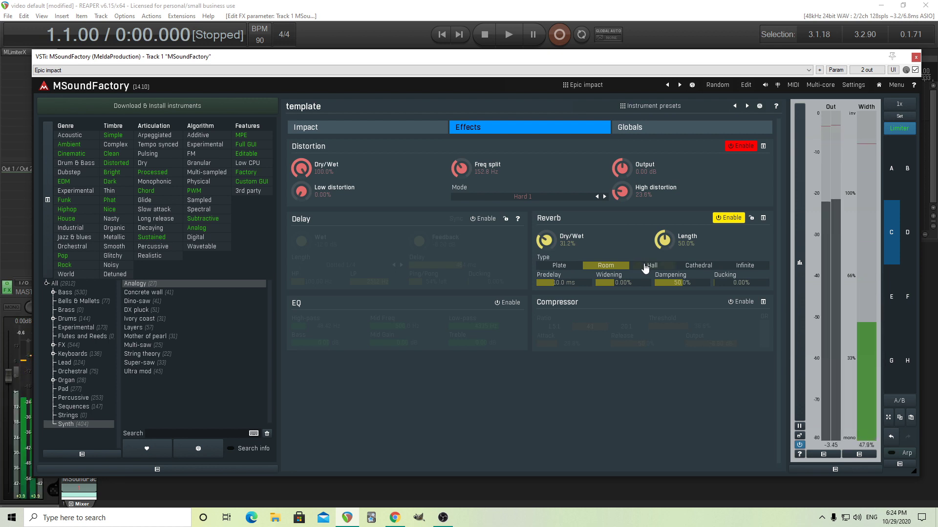
Lower the snare layer's level in the impact mixer and open the preset's full editing view.
click(386, 131)
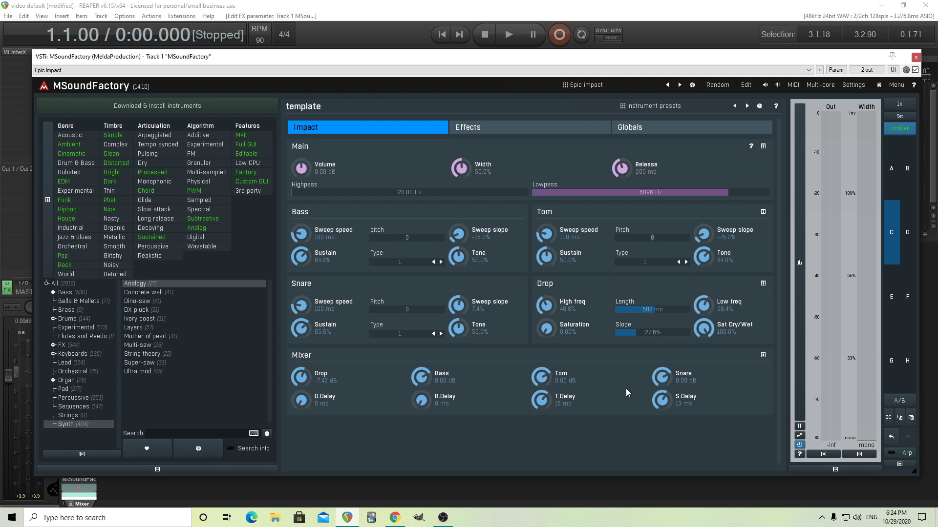
drag(662, 376, 662, 391)
click(747, 86)
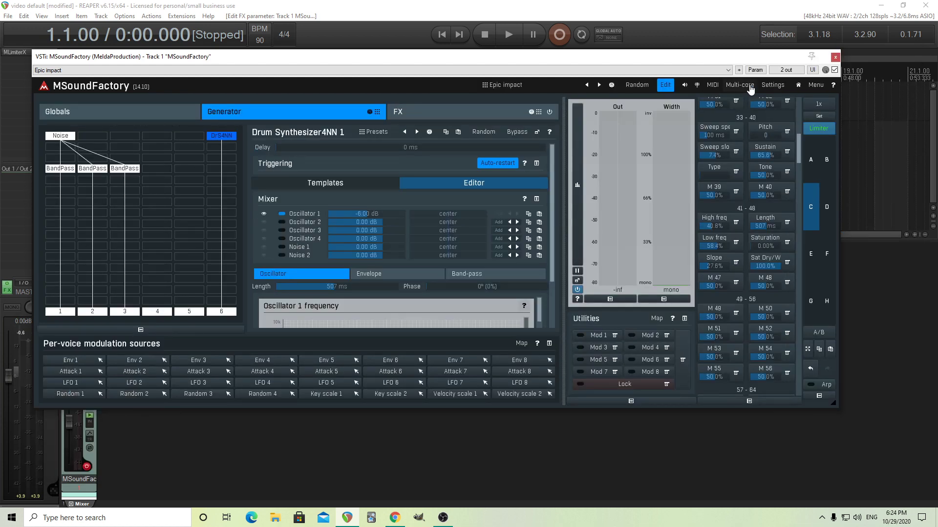